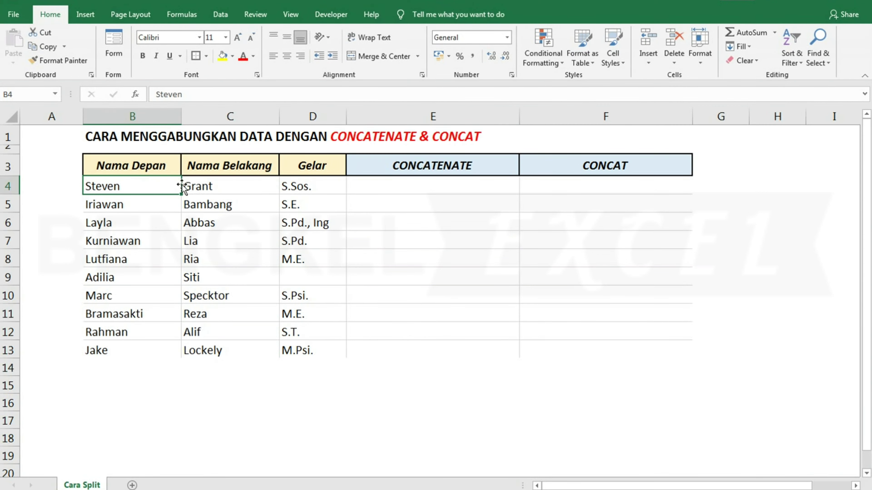
- Enter a first CONCATENATE formula in E4 joining B4 and C4, and fill it down to E13
click(195, 187)
key(Right)
key(Right)
text(=CON)
click(136, 188)
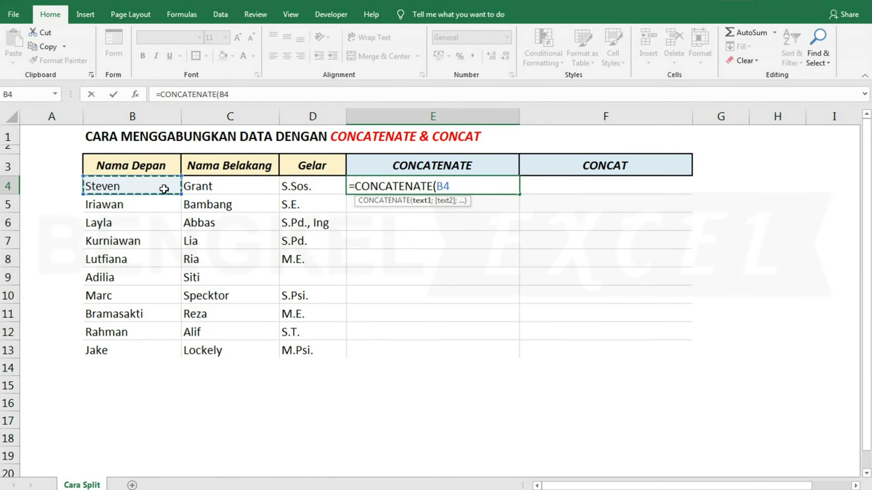
click(230, 186)
click(338, 188)
key(Return)
double_click(519, 194)
- Select E4:E13 and try adding " " and ", " separators to the formula, including a TEXTJOIN attempt
click(388, 276)
drag(388, 186, 412, 350)
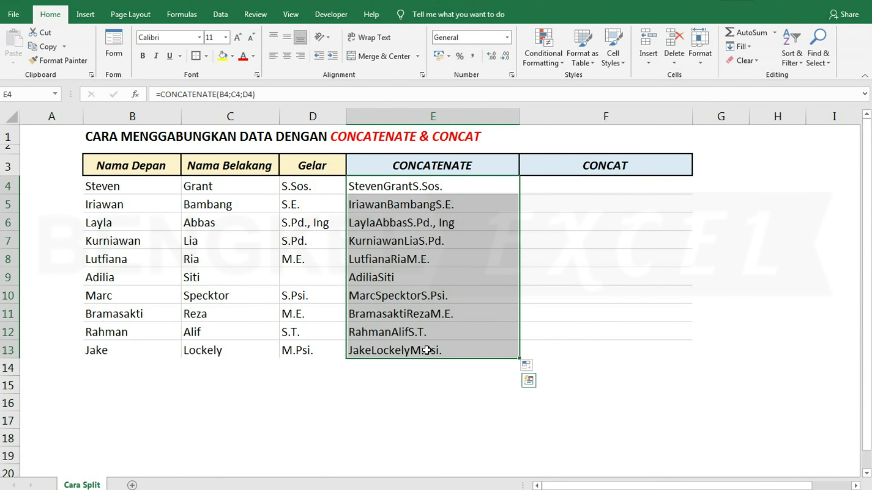
key(F2)
key(BackSpace)
key(BackSpace)
key(BackSpace)
text(" ";)
click(245, 189)
text(;", ";)
click(306, 187)
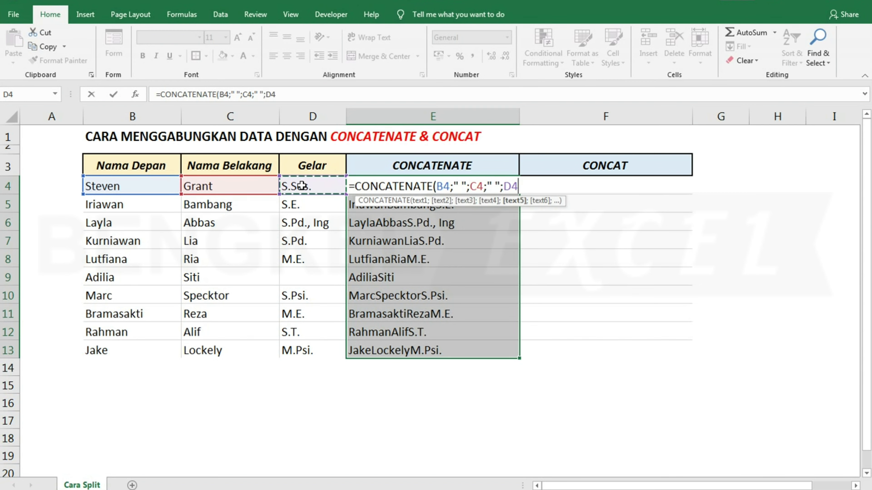
text())
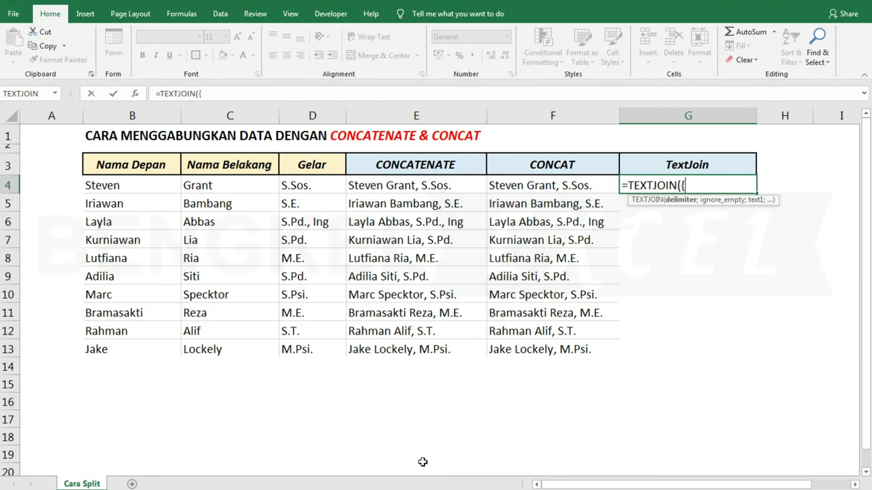
text(=te)
key(Tab)
text({" ";)
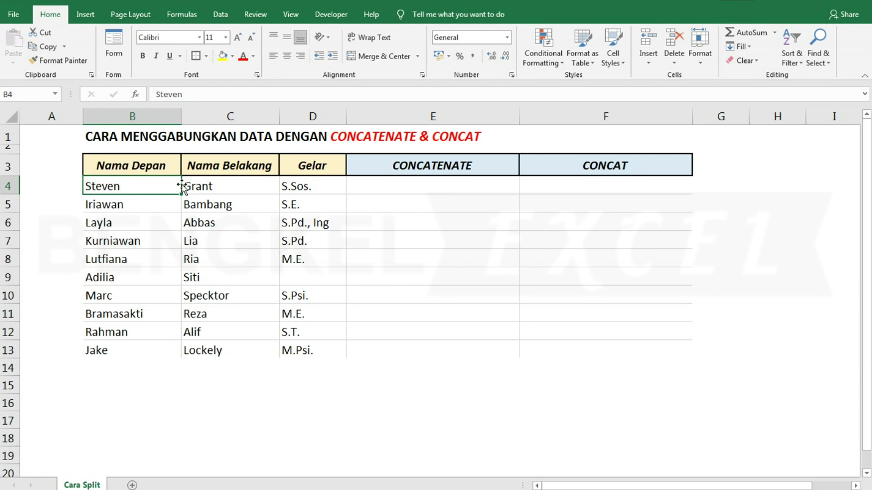
- Point out the first name, last name and title cells B4, C4 and D4, then select E4
click(194, 187)
click(288, 185)
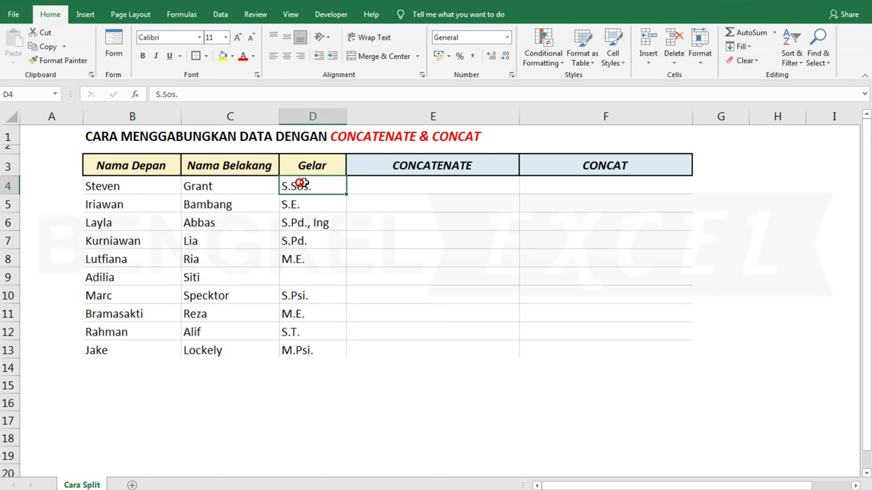
click(155, 187)
click(229, 187)
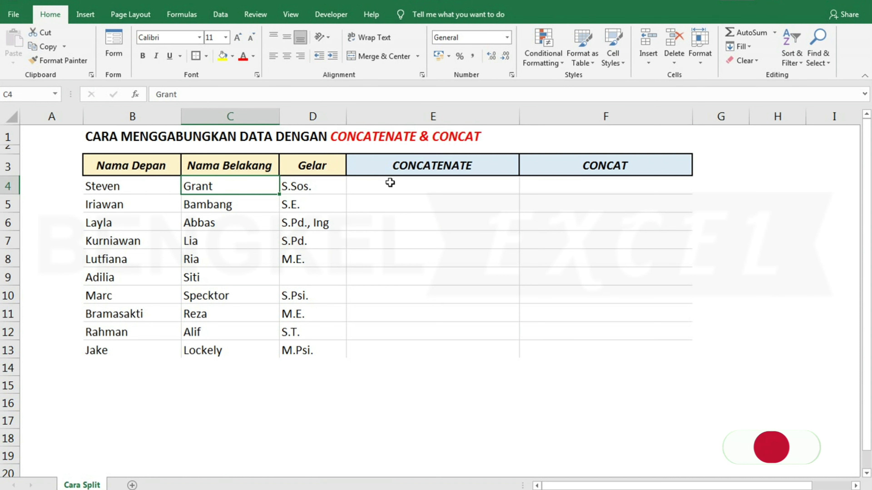
click(313, 189)
click(375, 188)
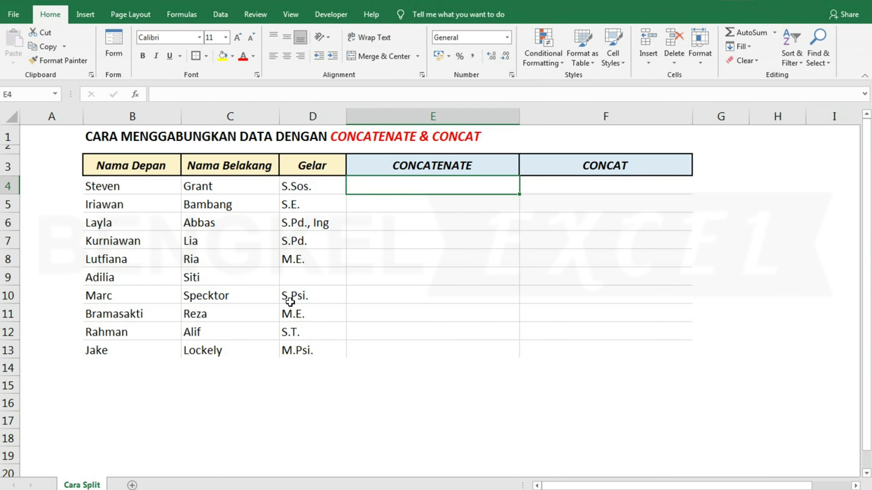
- Enter =CONCATENATE(B4;C4;D4) in E4
text(=CONC)
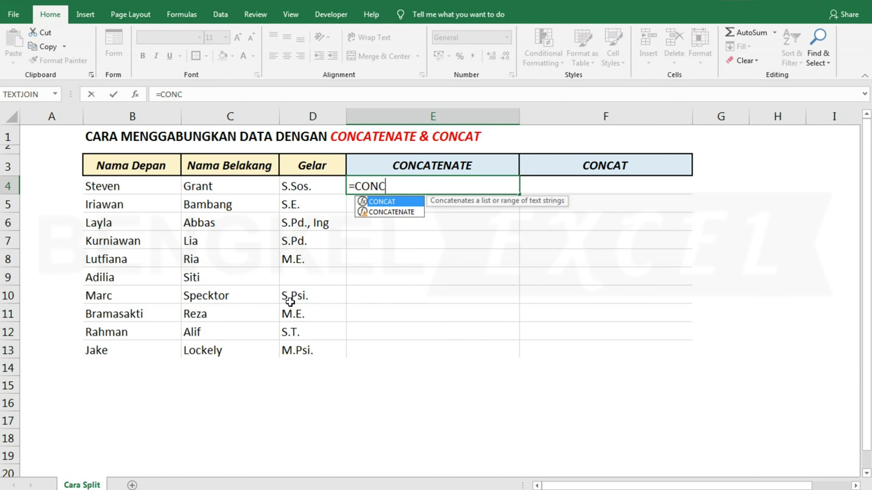
text(A)
key(Down)
key(Tab)
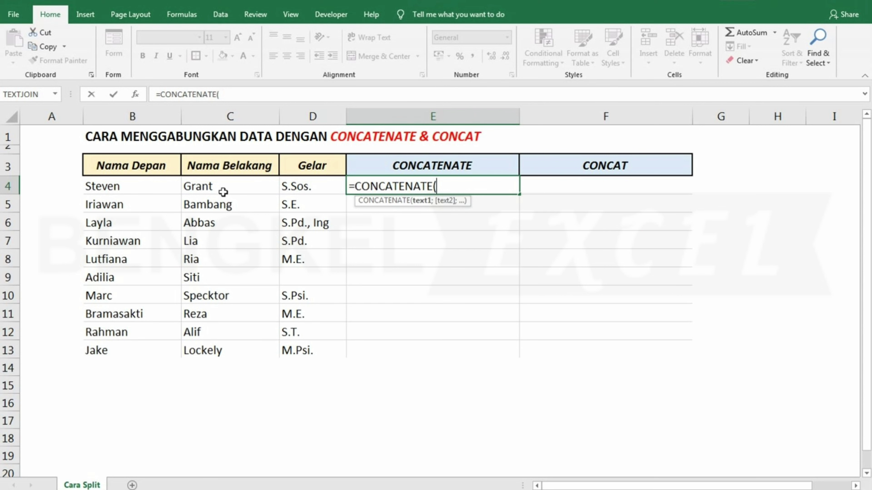
click(164, 189)
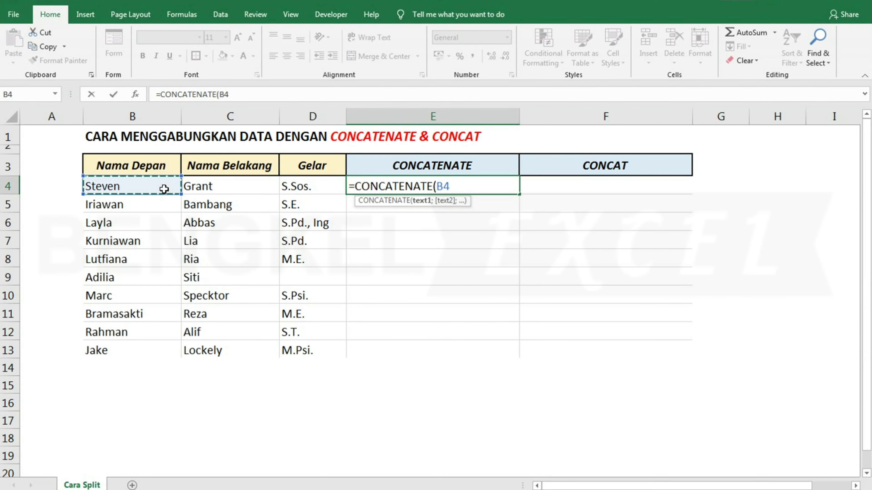
text(;)
click(228, 189)
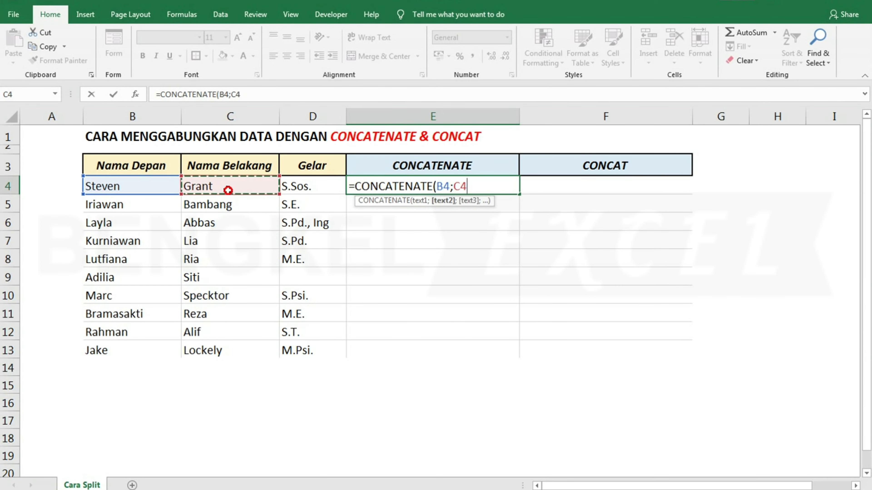
text(;)
click(309, 185)
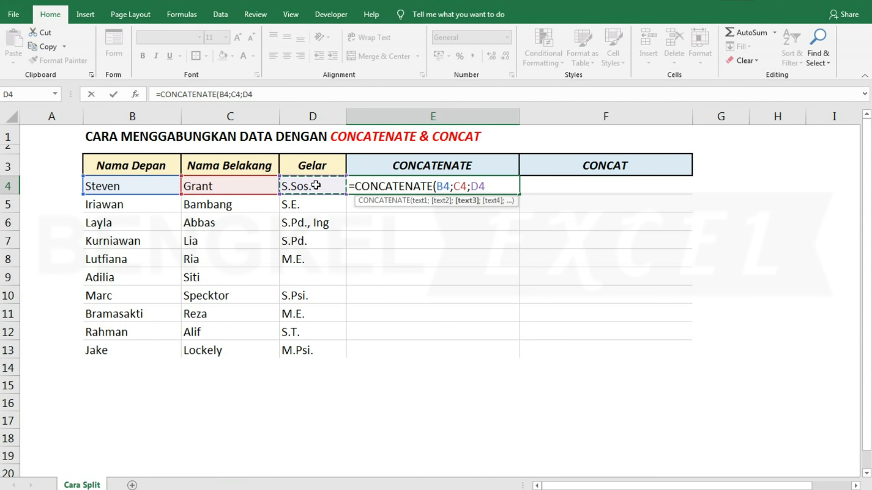
text())
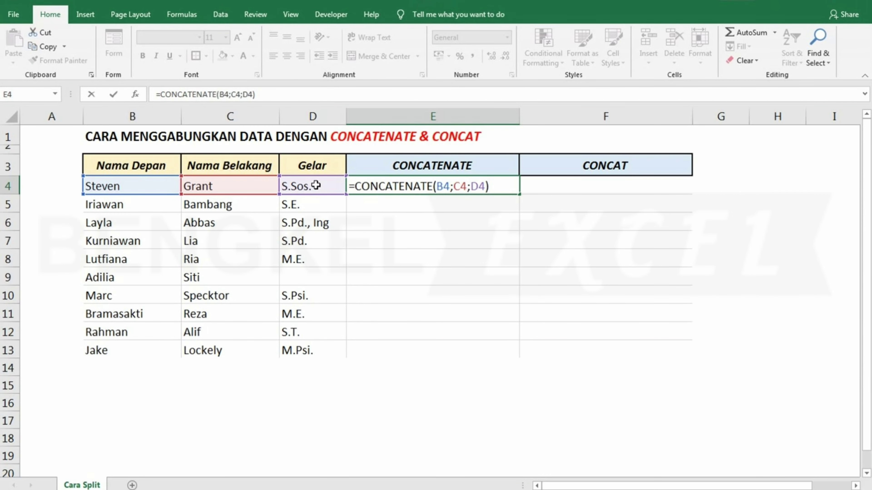
key(Return)
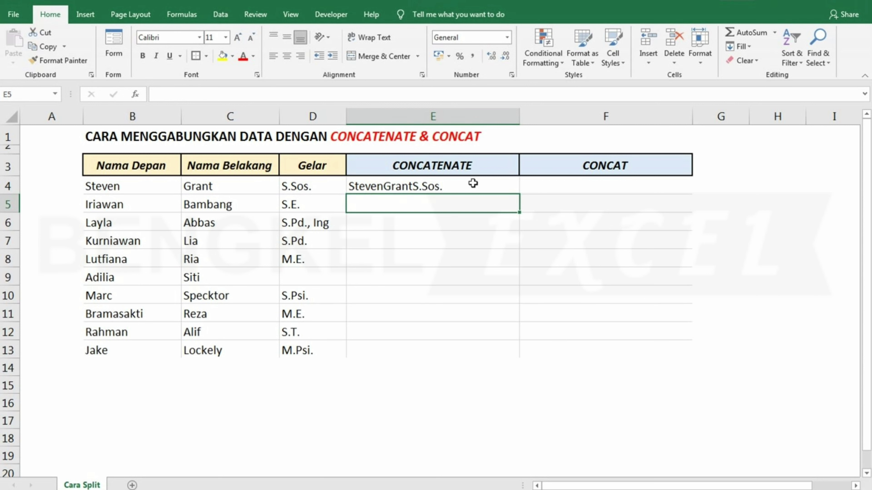
- Copy the E4 formula down to E13, check the results, and select E4:E13
click(473, 184)
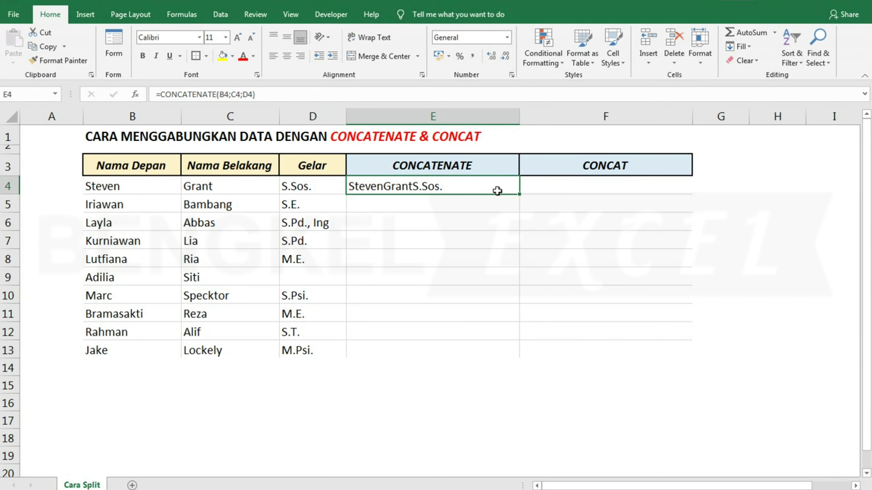
double_click(519, 194)
drag(391, 312, 398, 347)
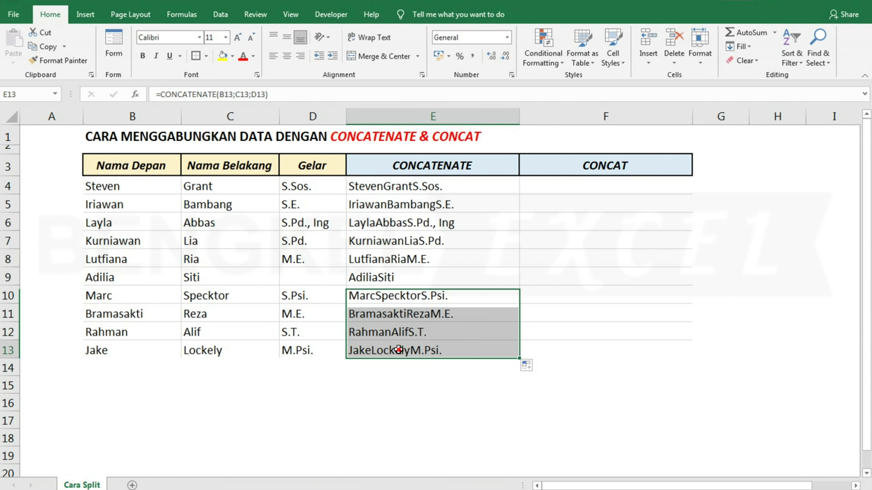
click(398, 349)
click(393, 312)
click(389, 295)
click(387, 276)
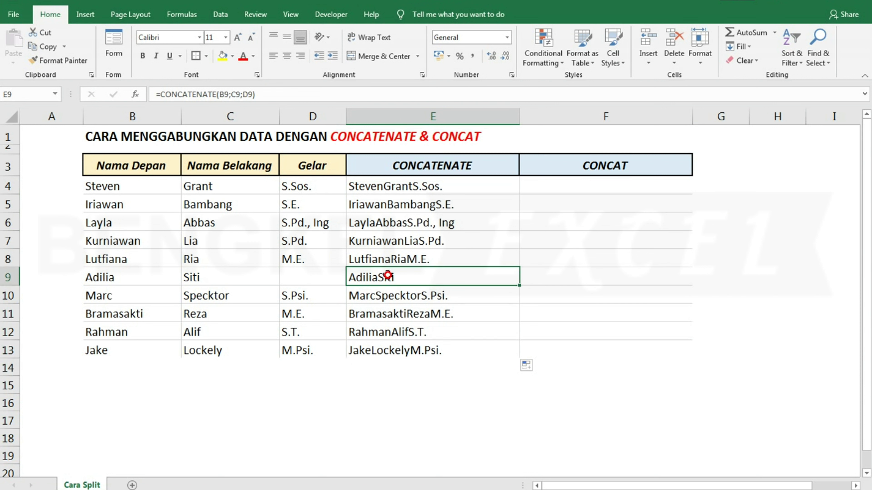
click(411, 192)
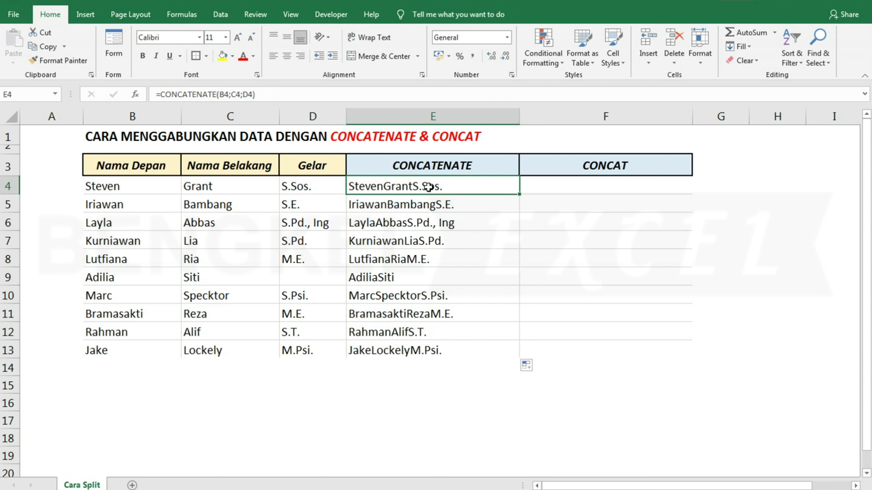
drag(427, 187, 426, 349)
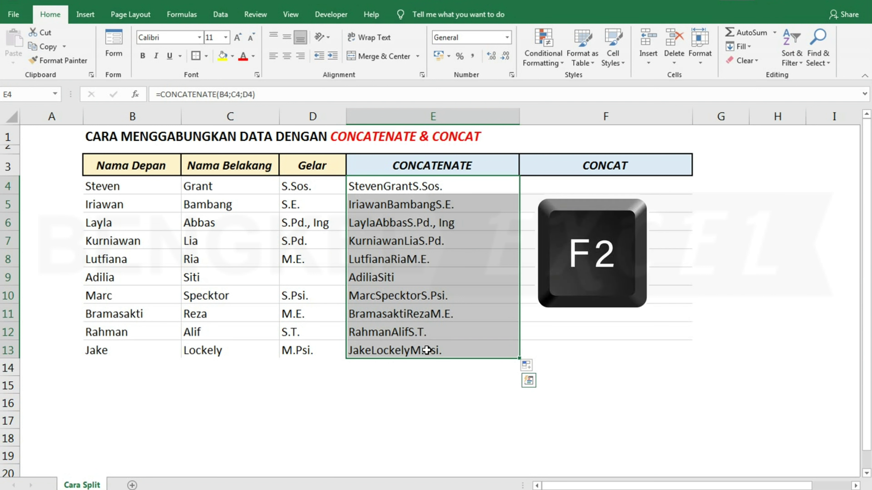
- Rewrite the formula as =CONCATENATE(B4;" ";C4;" ";D4) and enter it into all of E4:E13
key(F2)
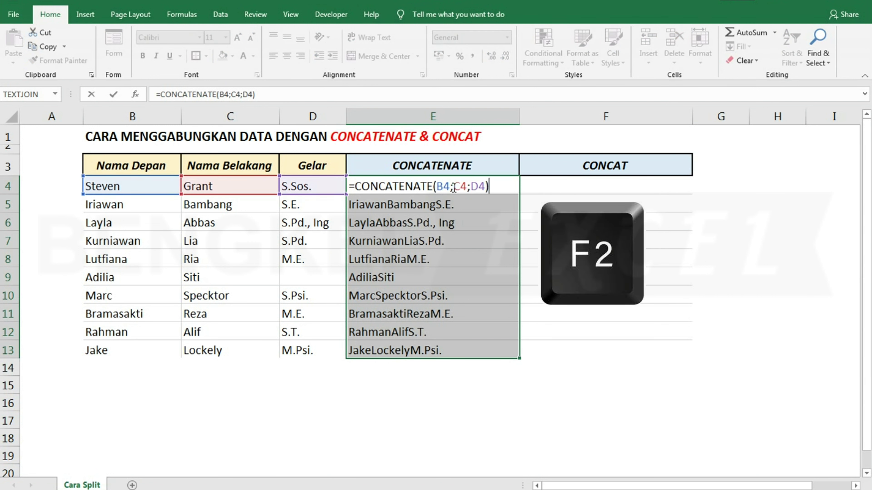
click(453, 186)
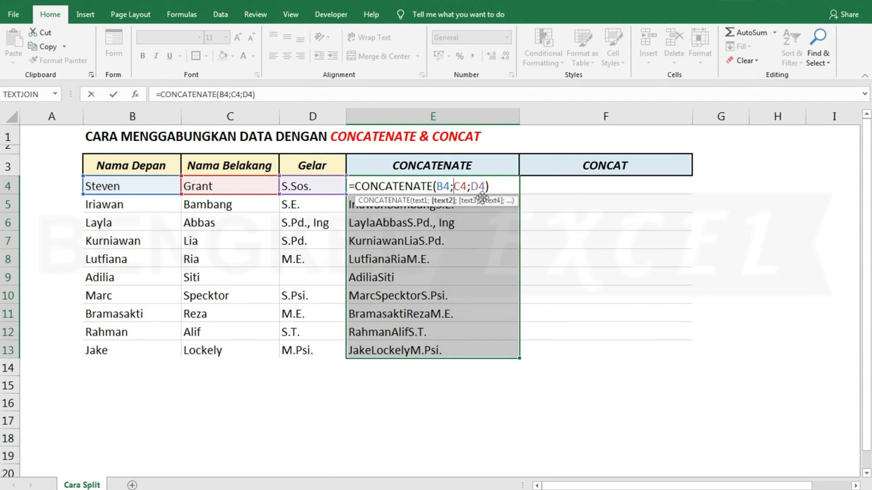
key(shift+Right)
key(shift+Right)
key(shift+Right)
key(Delete)
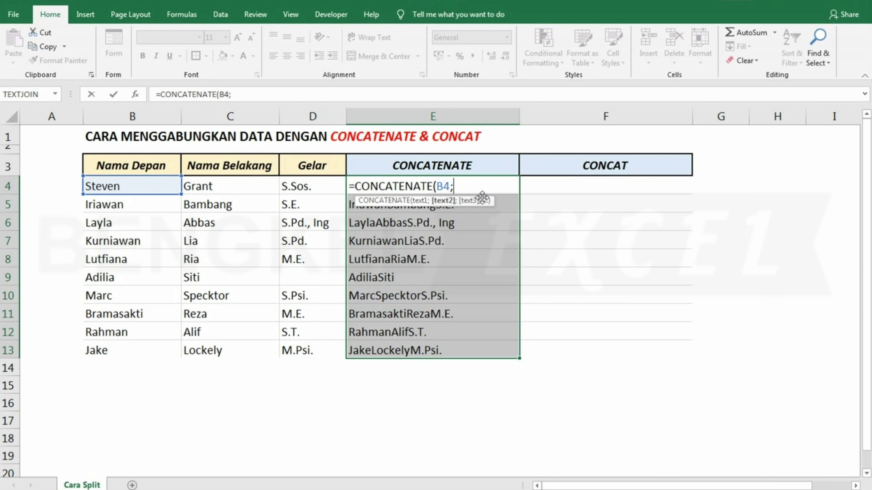
text(")
text( ")
text(;)
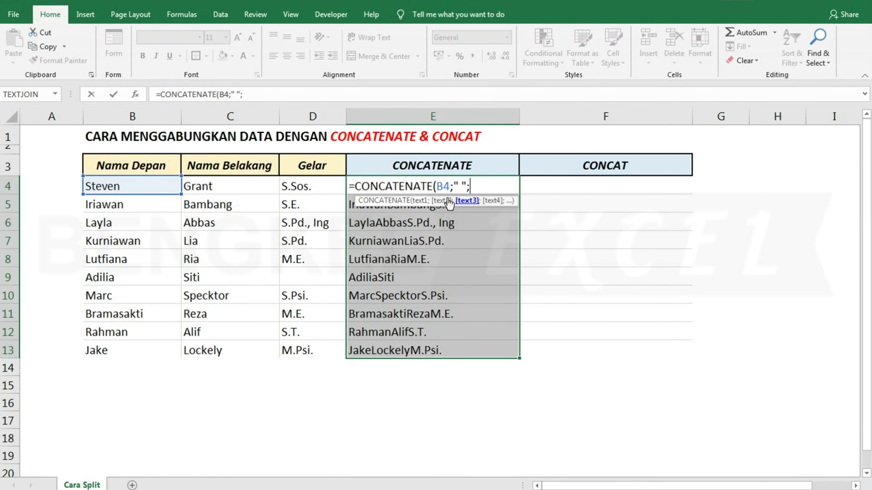
click(244, 188)
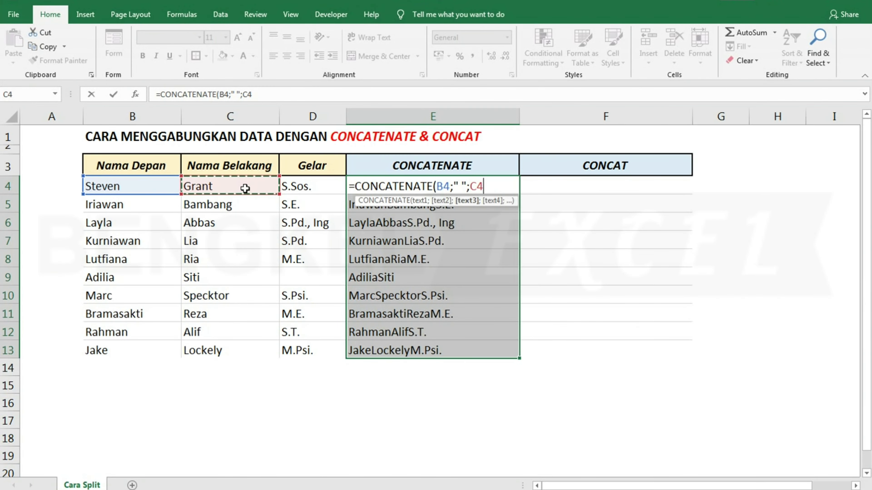
text(;)
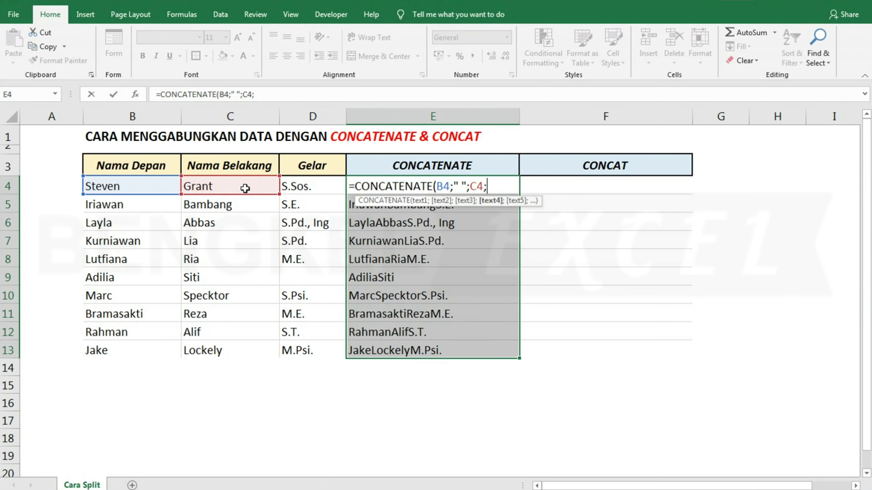
text(" ")
text(;)
click(301, 186)
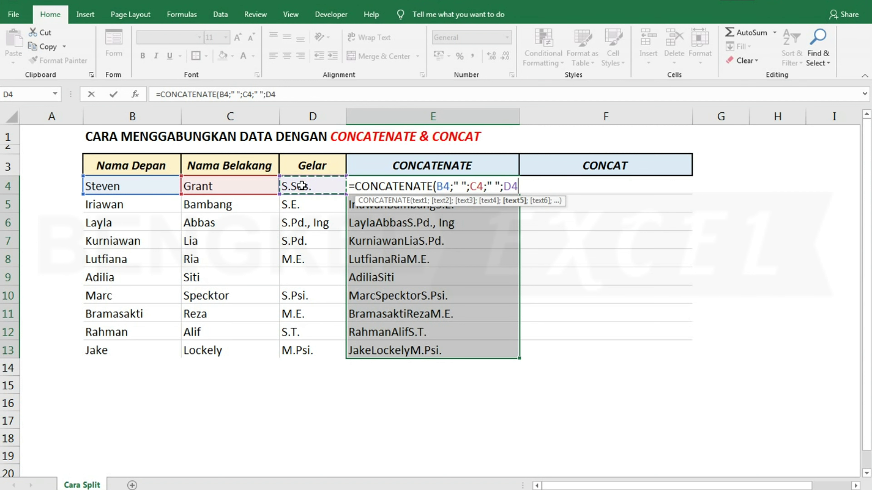
text())
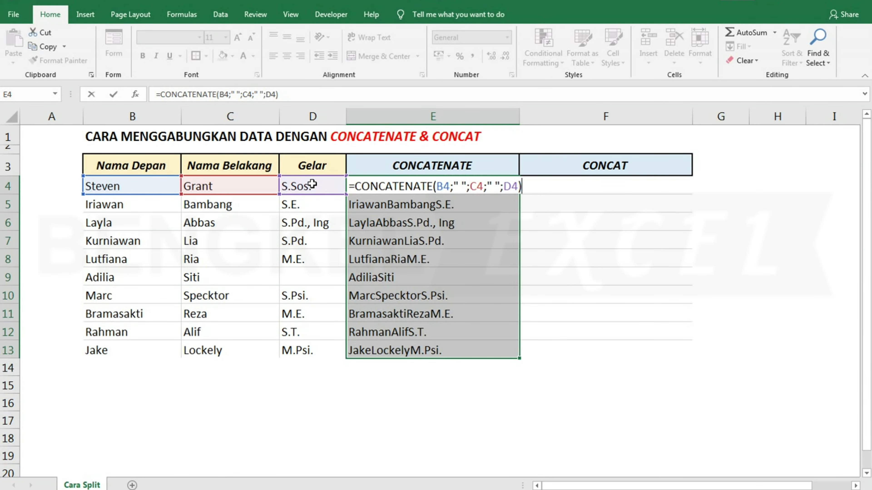
key(ctrl+Return)
click(424, 198)
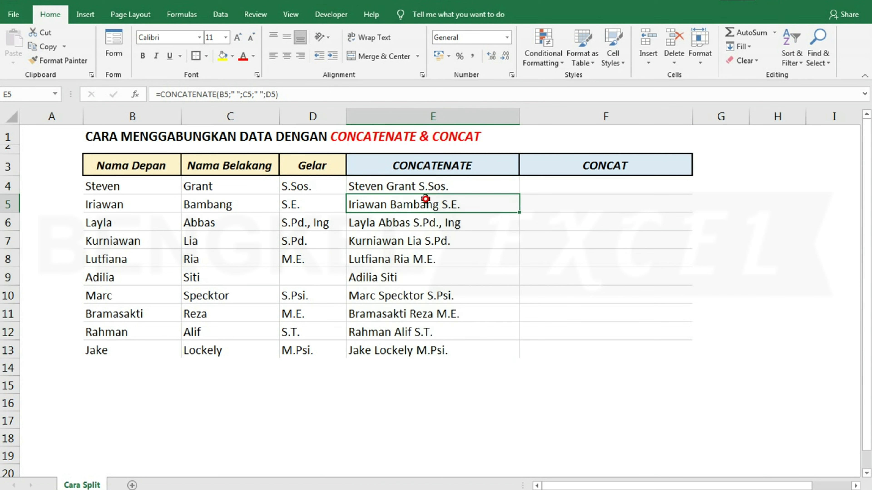
click(426, 229)
click(398, 206)
click(418, 276)
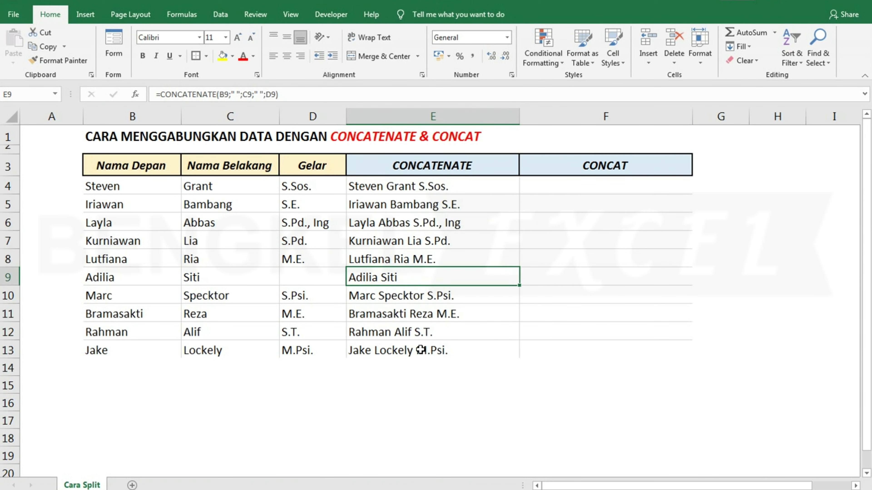
click(421, 350)
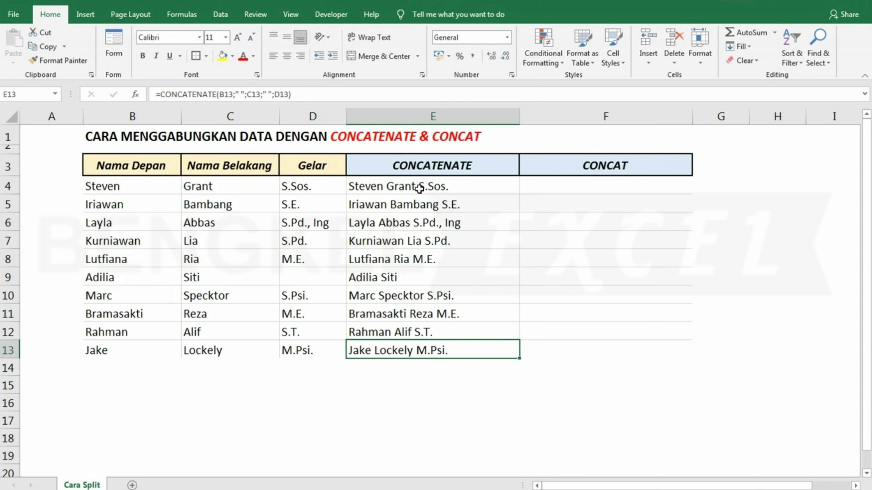
drag(419, 188, 423, 350)
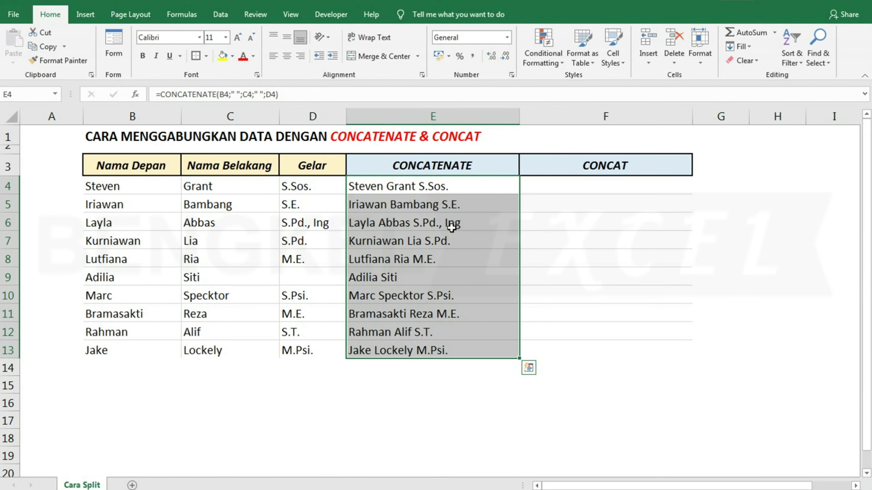
- Change the second " " separator to ", " in the formula and apply it across E4:E13
key(F2)
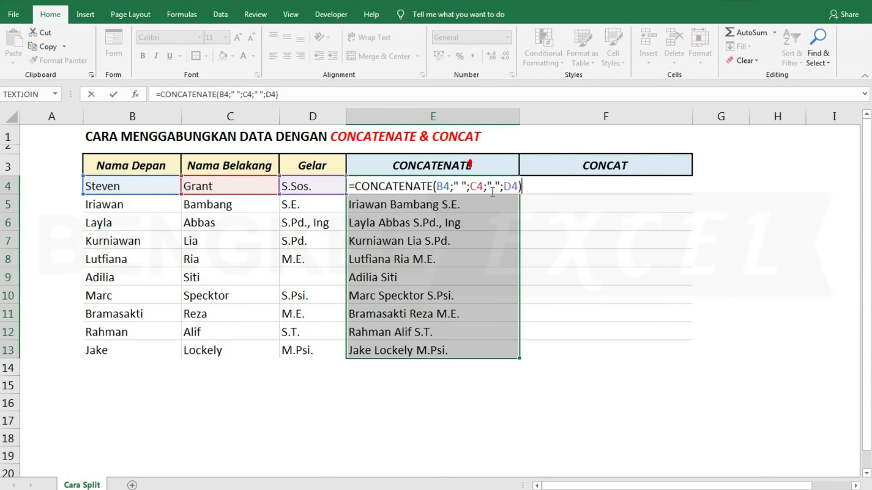
click(492, 186)
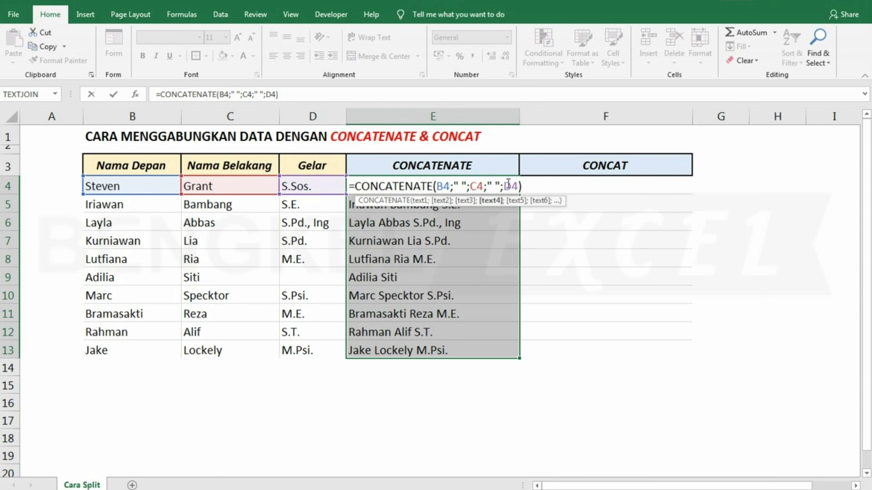
key(BackSpace)
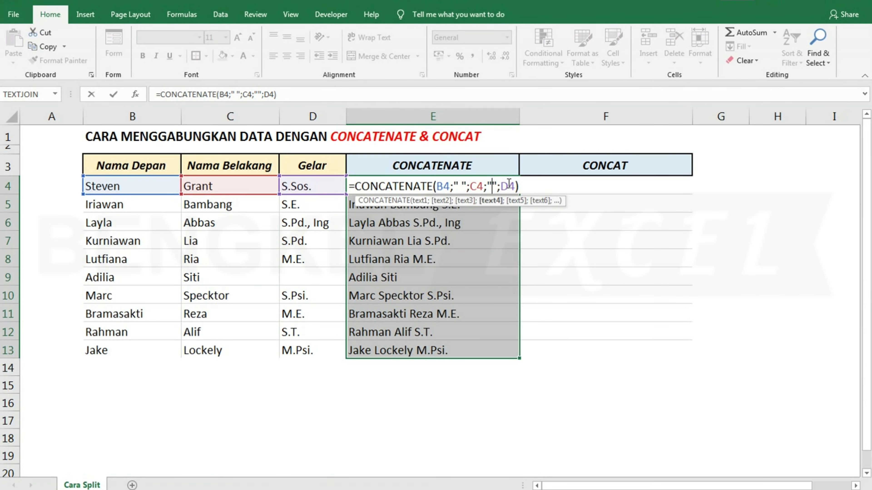
text(,)
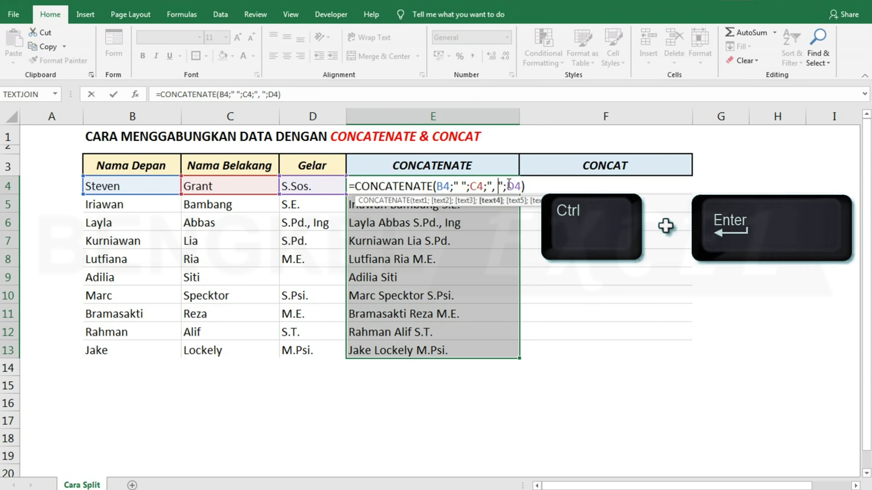
key(ctrl+Return)
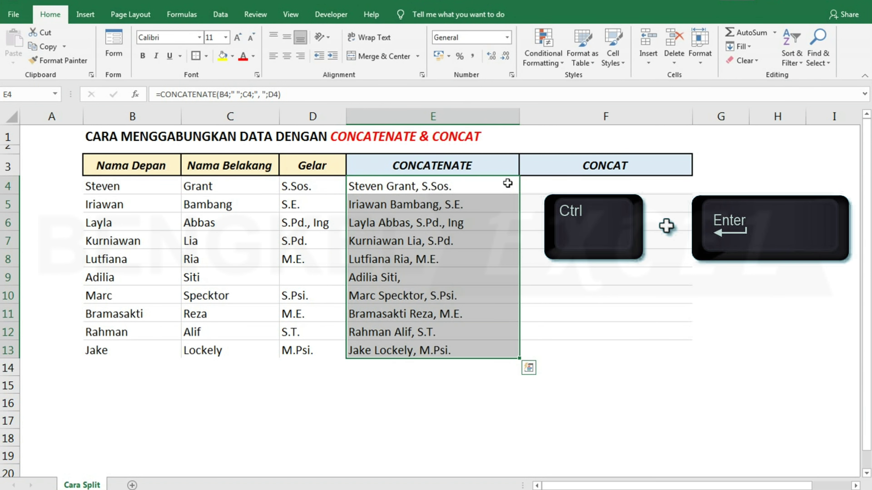
click(444, 224)
click(438, 242)
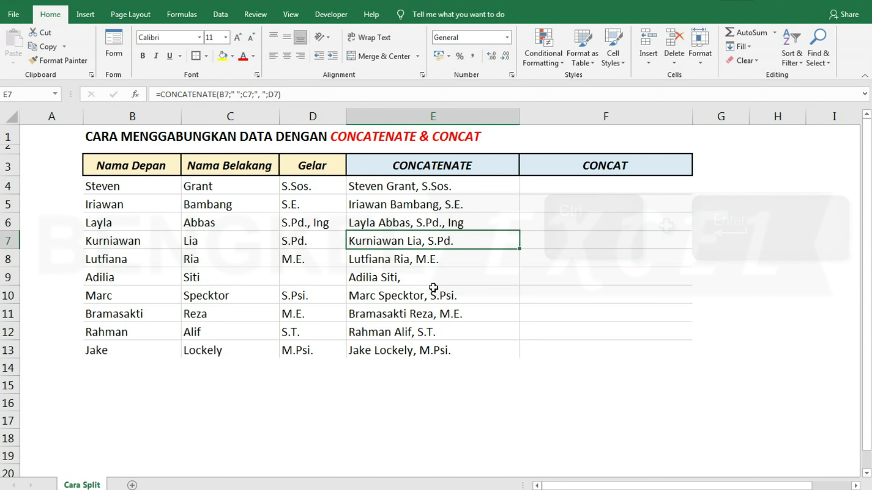
click(433, 295)
click(434, 332)
click(433, 345)
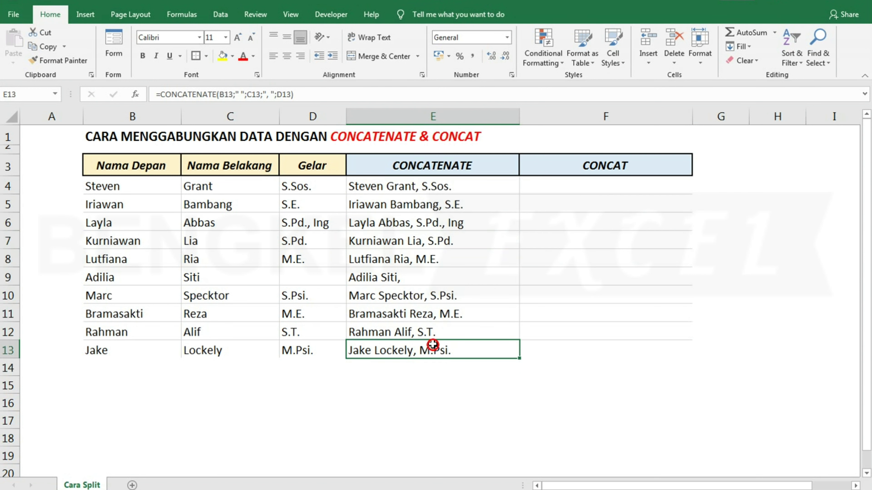
click(437, 293)
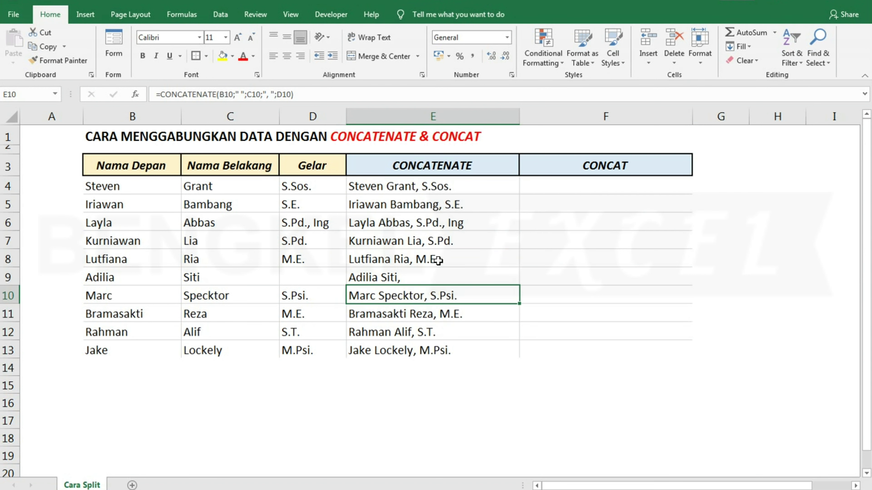
click(429, 273)
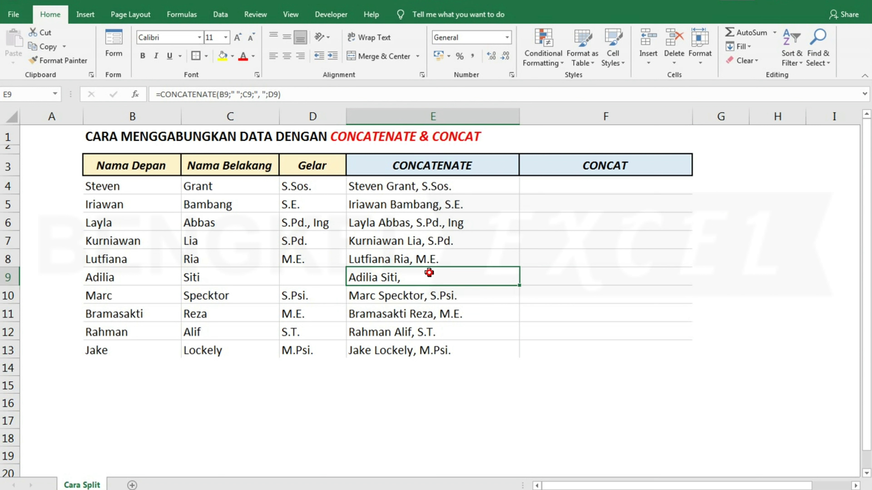
click(434, 233)
click(419, 190)
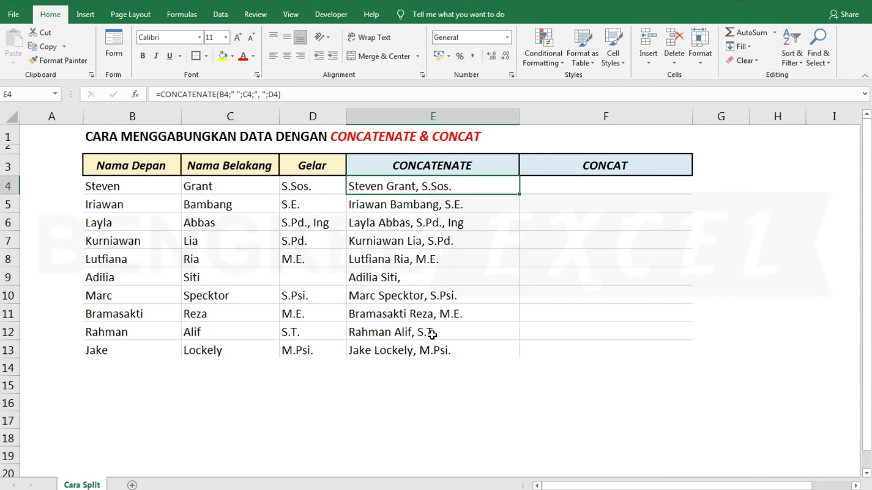
click(409, 278)
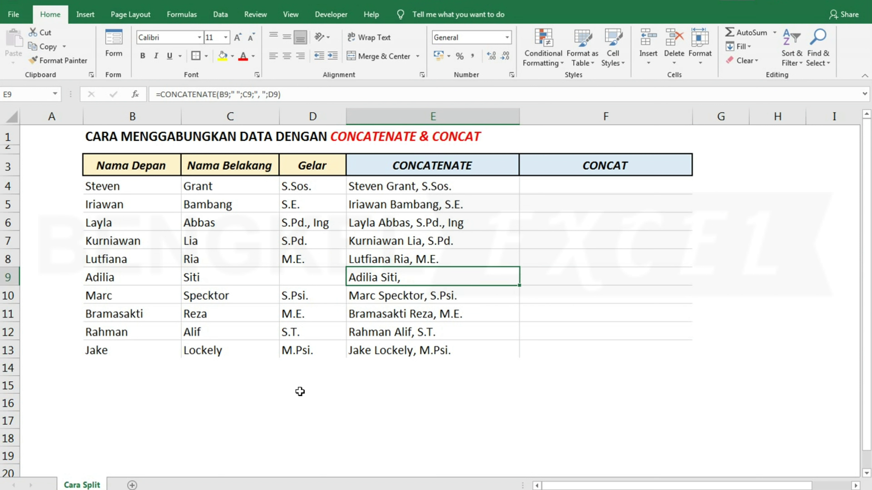
click(459, 403)
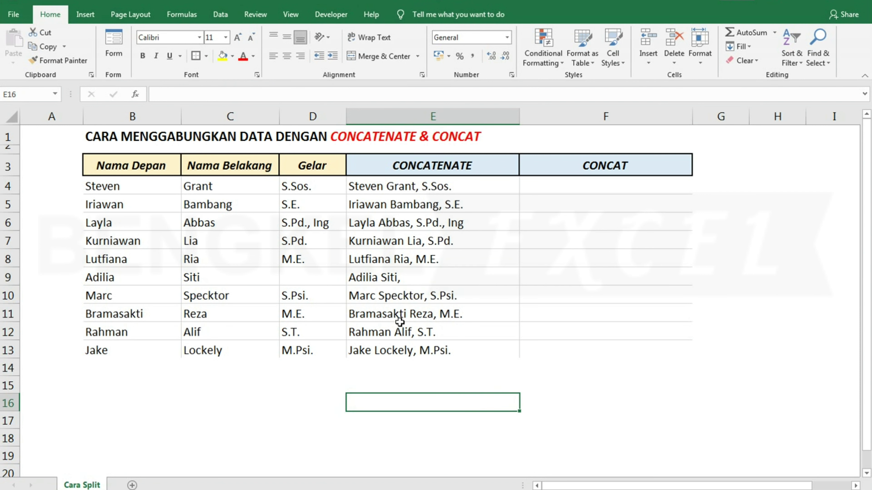
click(296, 277)
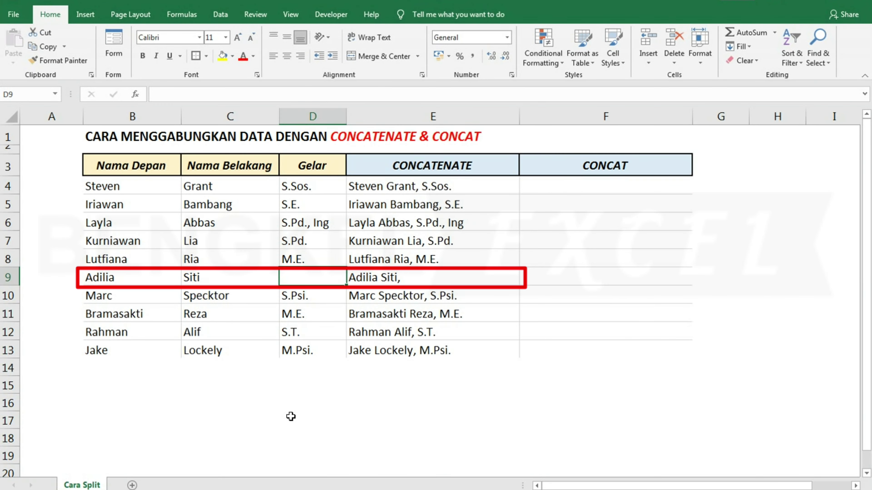
text(S)
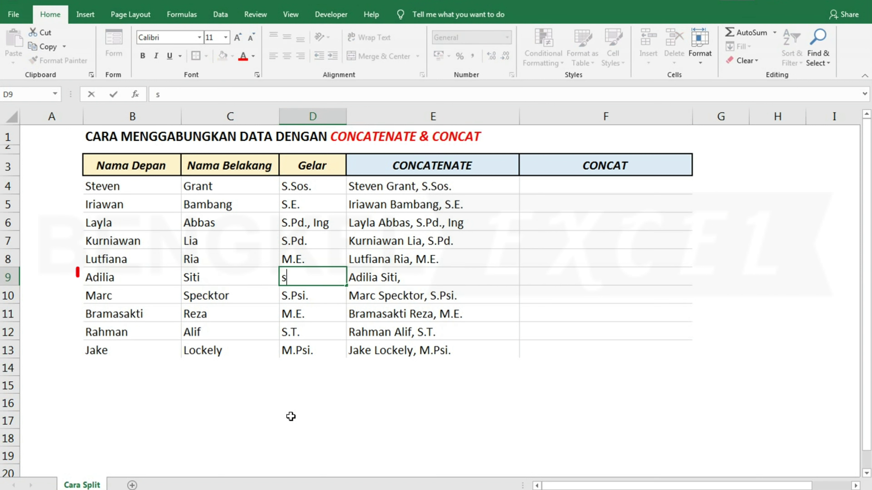
key(BackSpace)
text(S.)
text(Pd.)
key(Return)
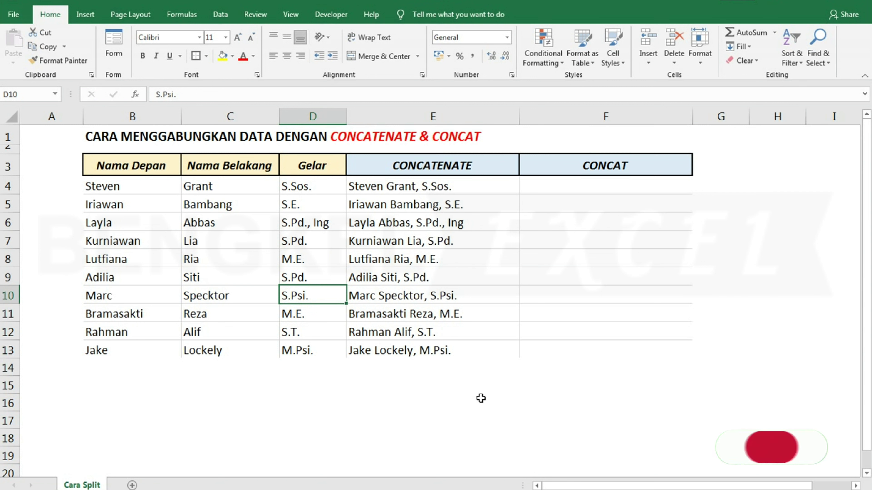
click(458, 348)
click(535, 258)
click(564, 185)
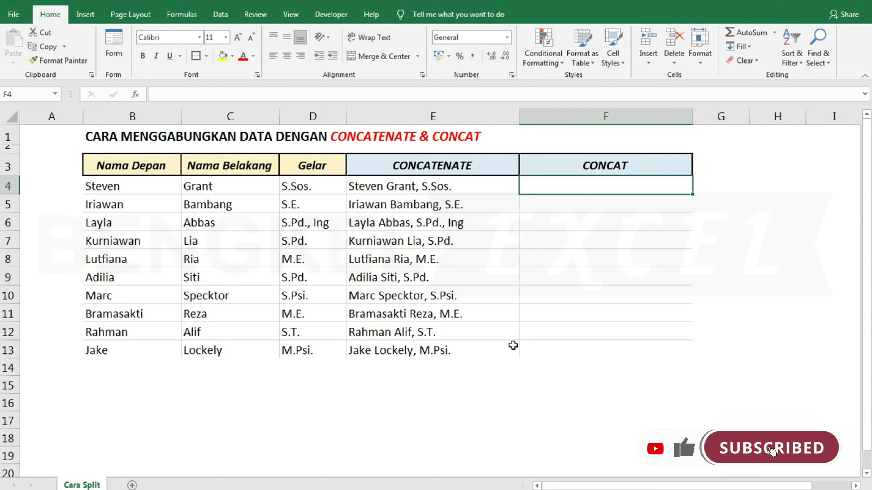
- Enter =CONCAT(B4:D4) in F4 and compare it with the CONCATENATE formula in E4
text(=con)
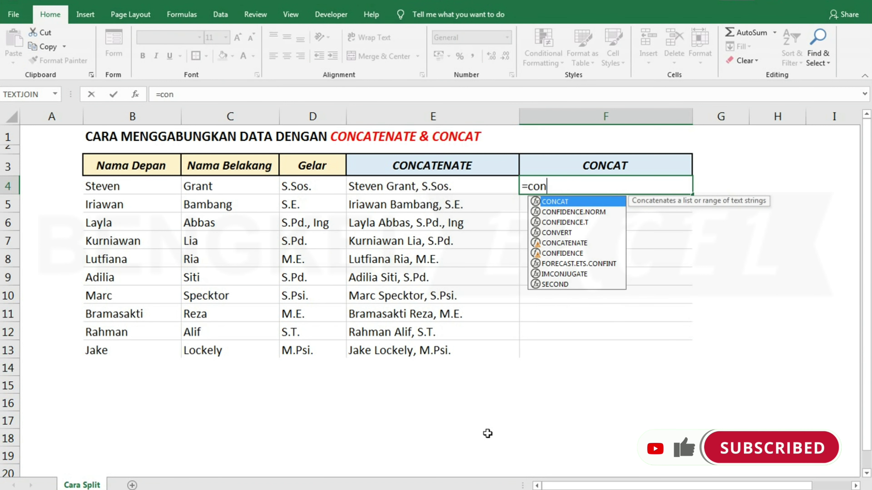
key(Tab)
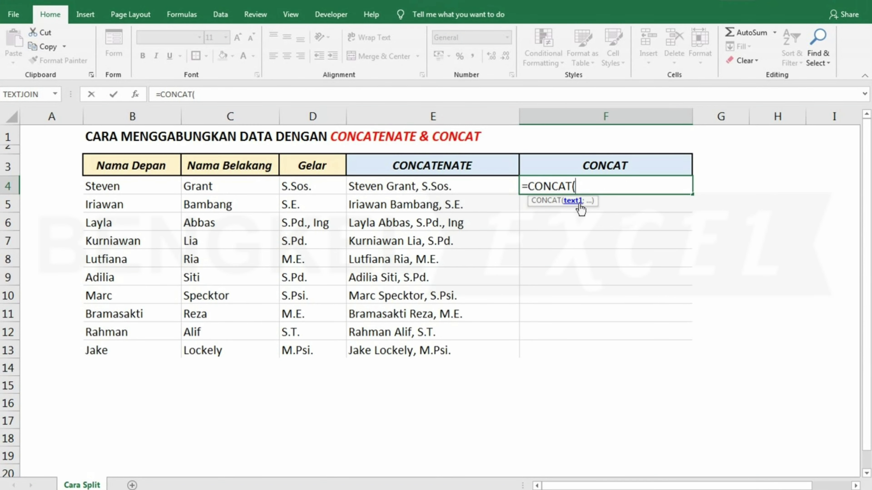
drag(110, 185, 306, 183)
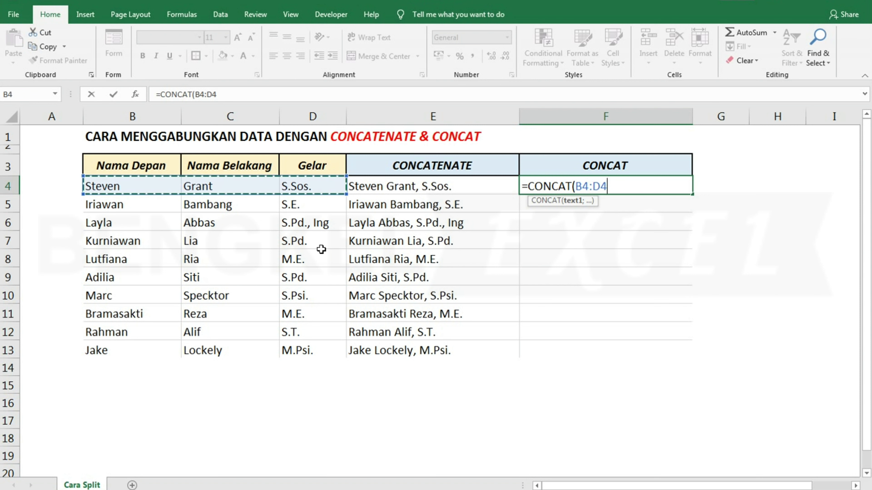
text())
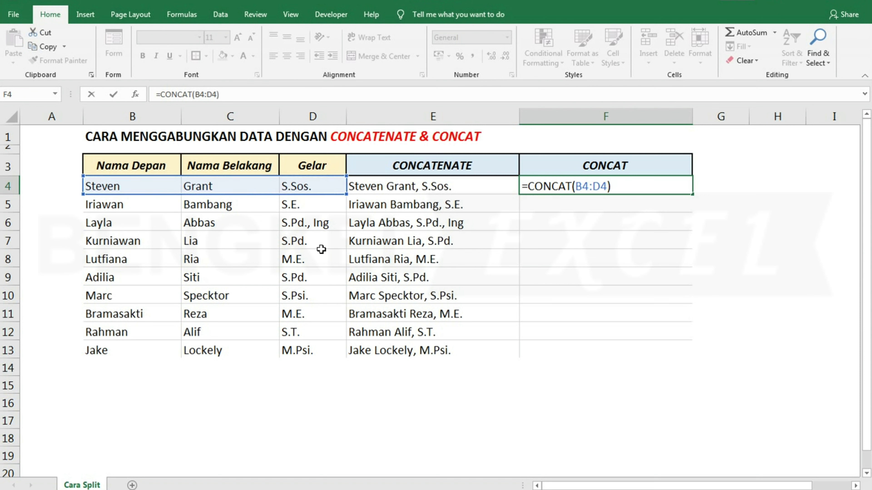
key(Return)
click(587, 190)
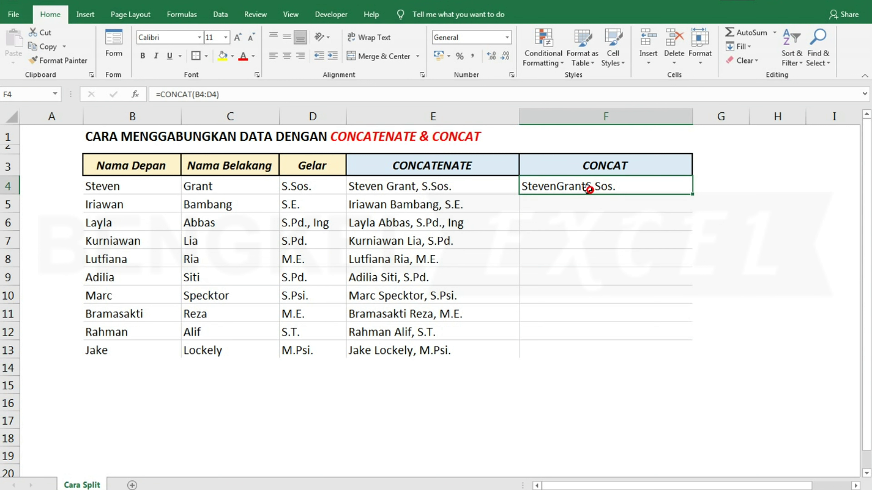
click(450, 190)
click(586, 188)
click(560, 202)
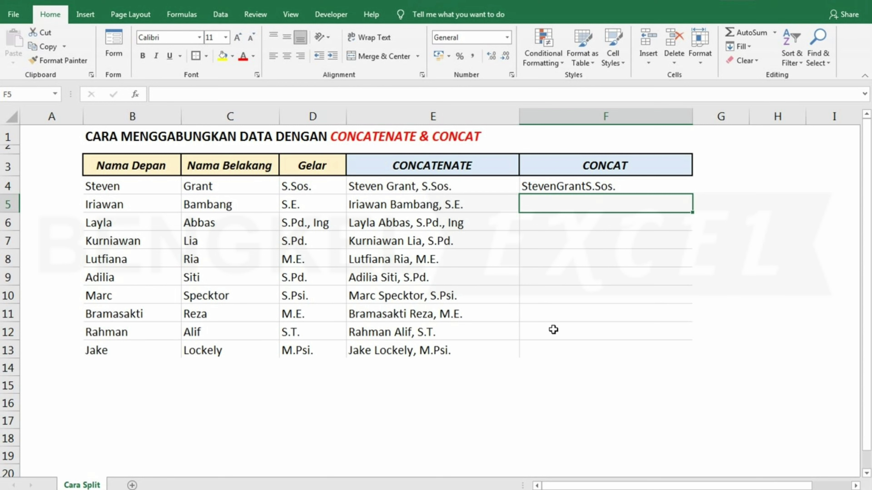
text(=c)
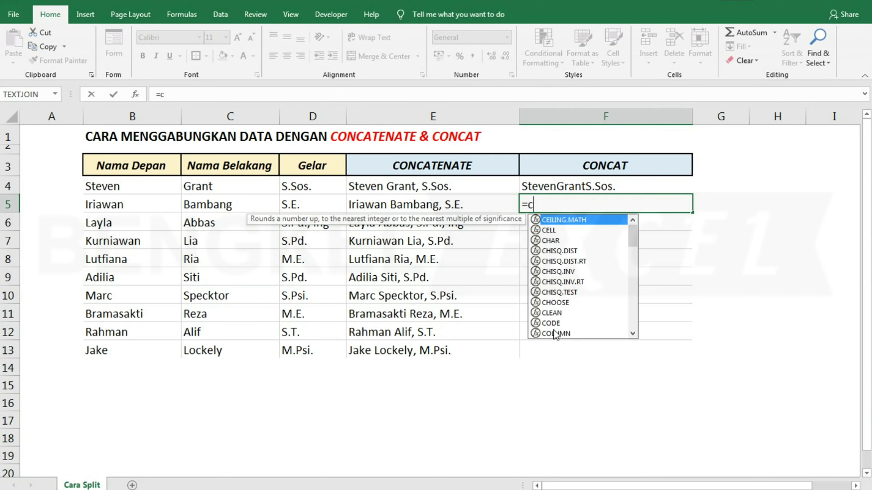
text(onc)
key(Down)
key(Tab)
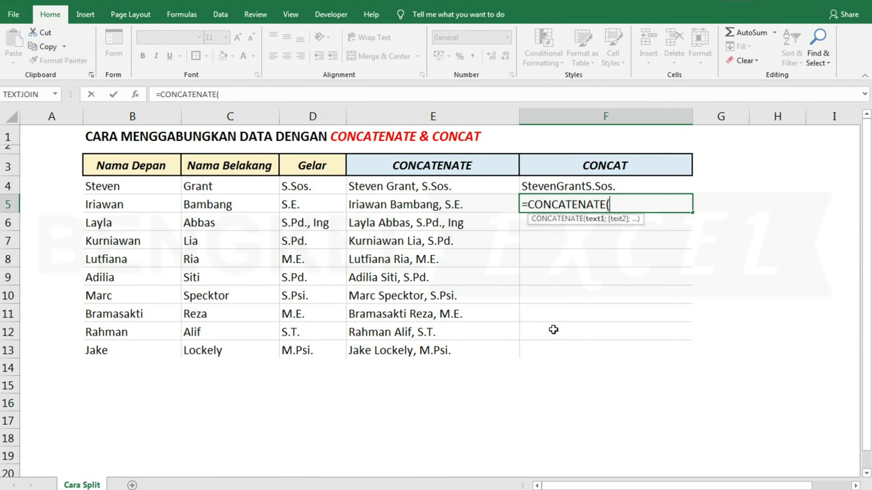
click(118, 205)
drag(118, 205, 309, 206)
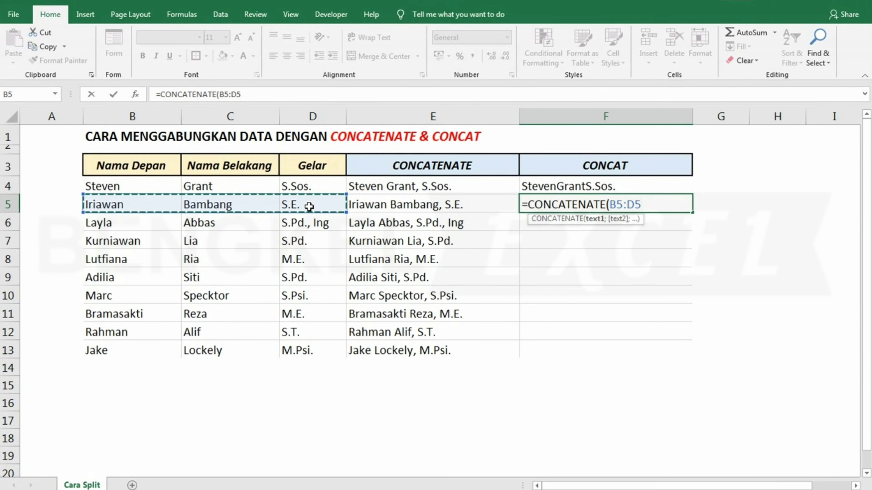
text())
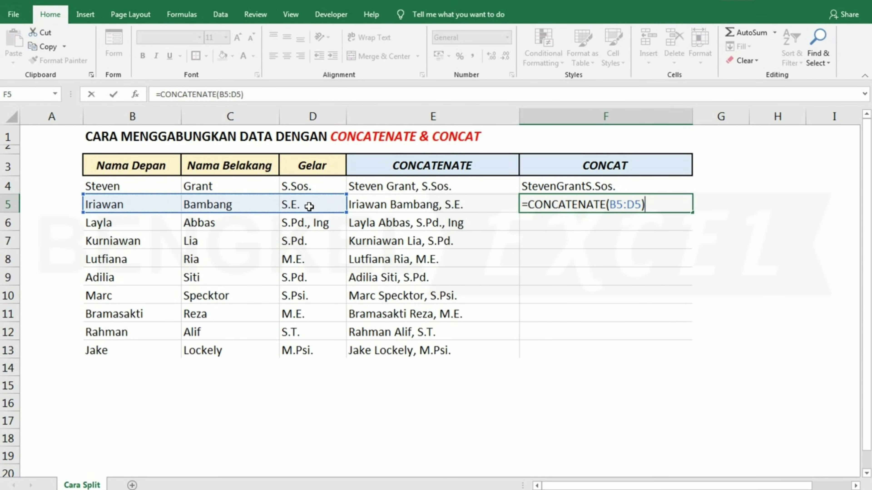
key(Return)
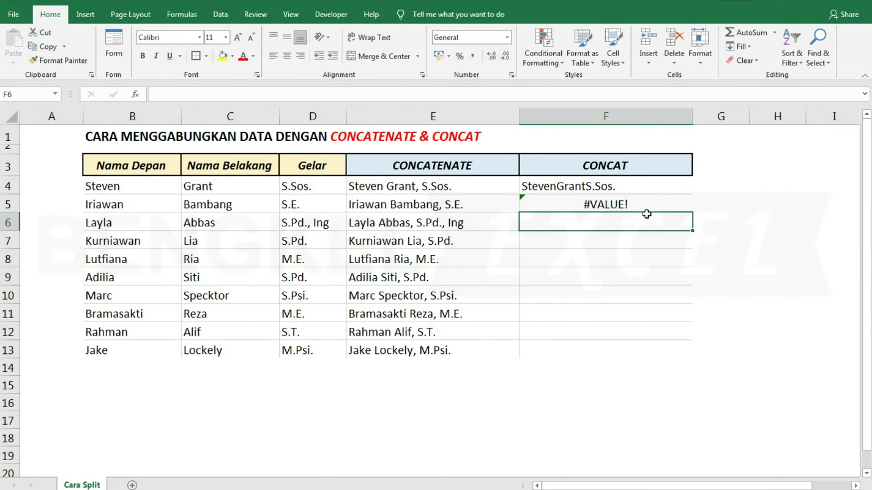
click(636, 206)
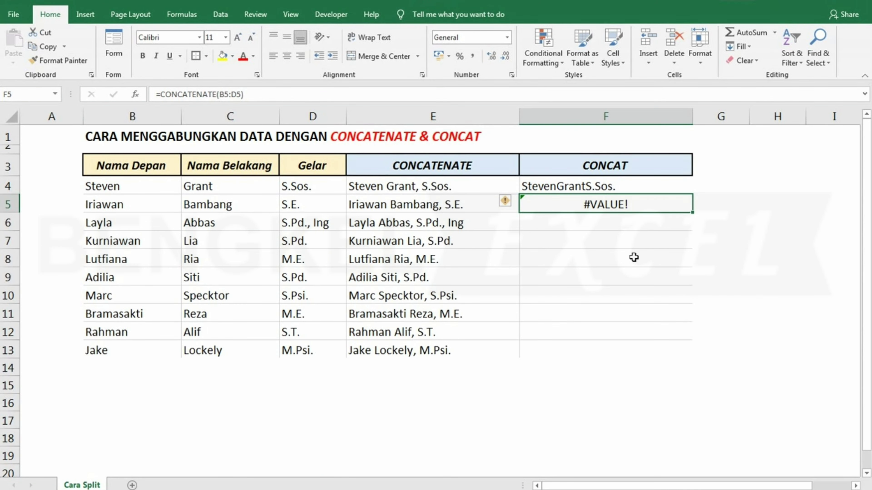
key(Delete)
- Copy F4's CONCAT formula down through F13
click(555, 186)
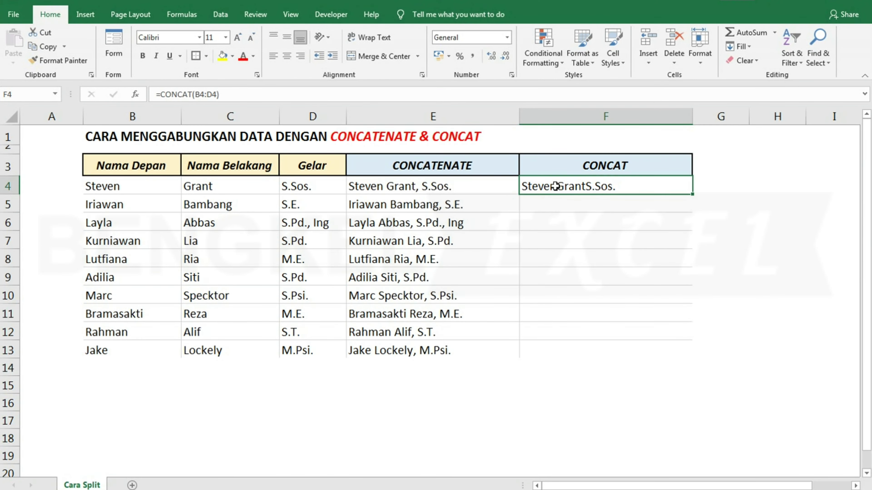
double_click(692, 194)
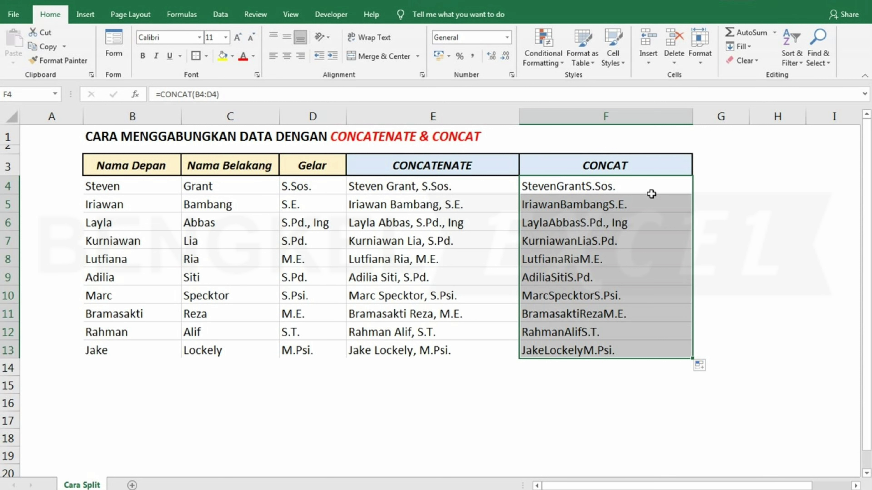
- Change the formula to =CONCAT(B4;" ";C4;", ";D4) and enter it across F4:F13
double_click(651, 194)
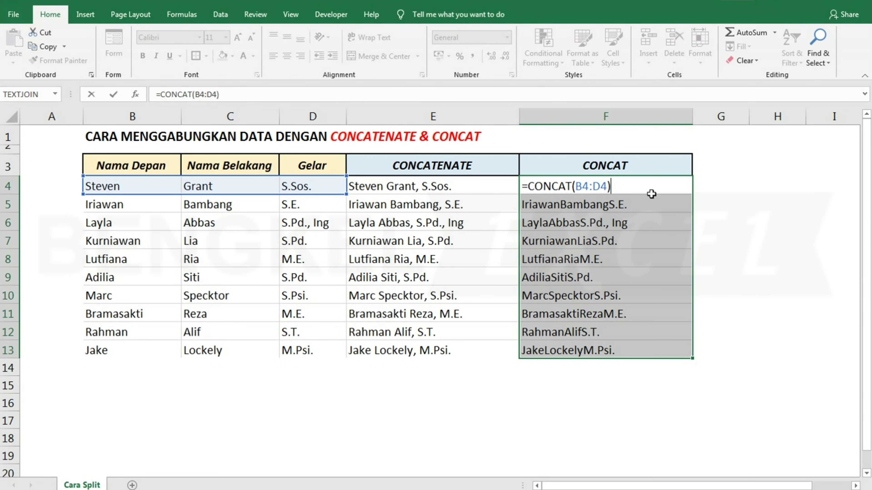
drag(588, 184, 614, 185)
key(BackSpace)
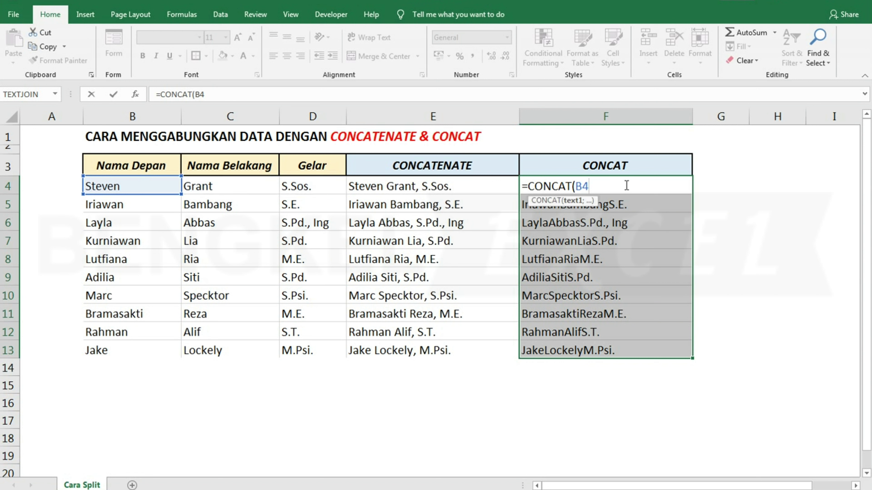
text(;" ";)
click(223, 186)
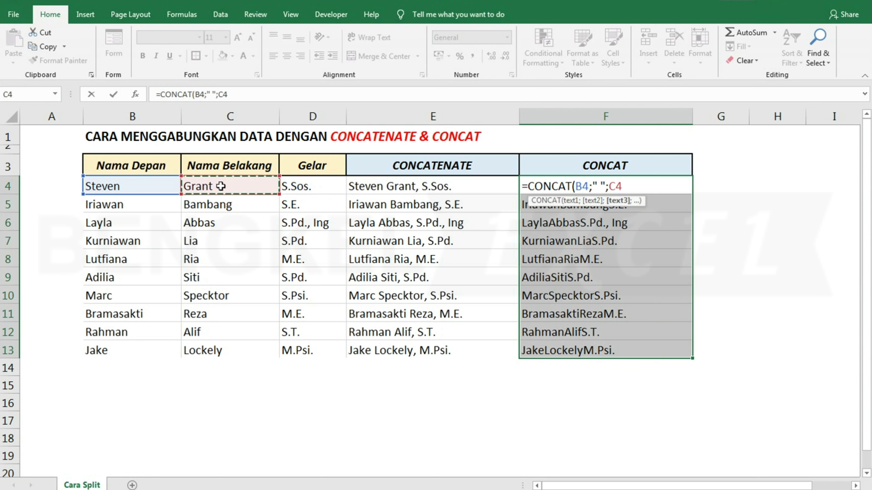
text(;" ";)
click(306, 186)
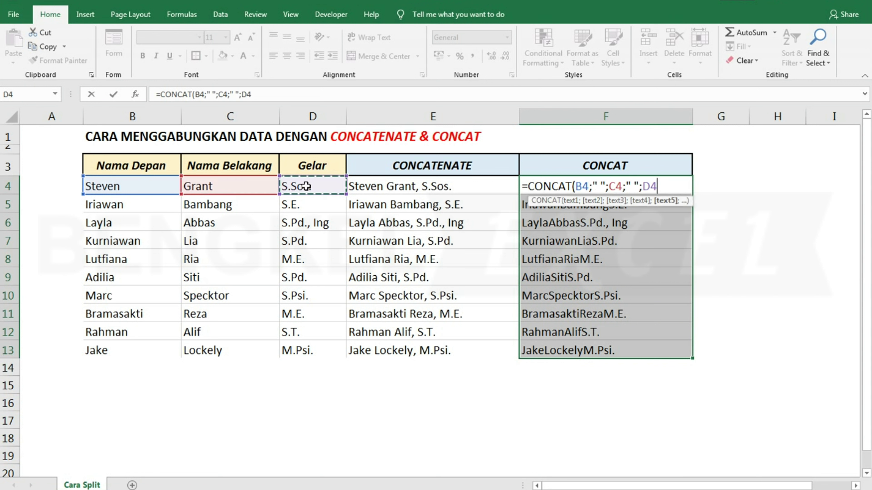
text())
click(632, 186)
text(,)
click(681, 188)
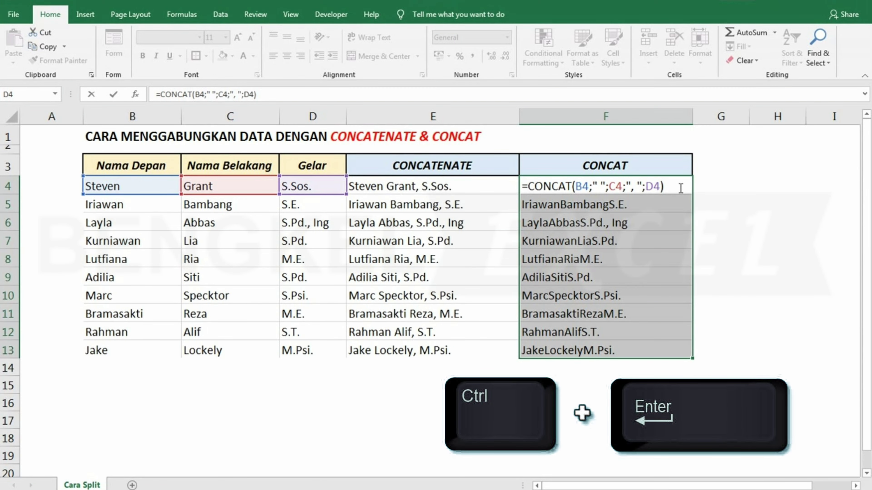
key(ctrl+Return)
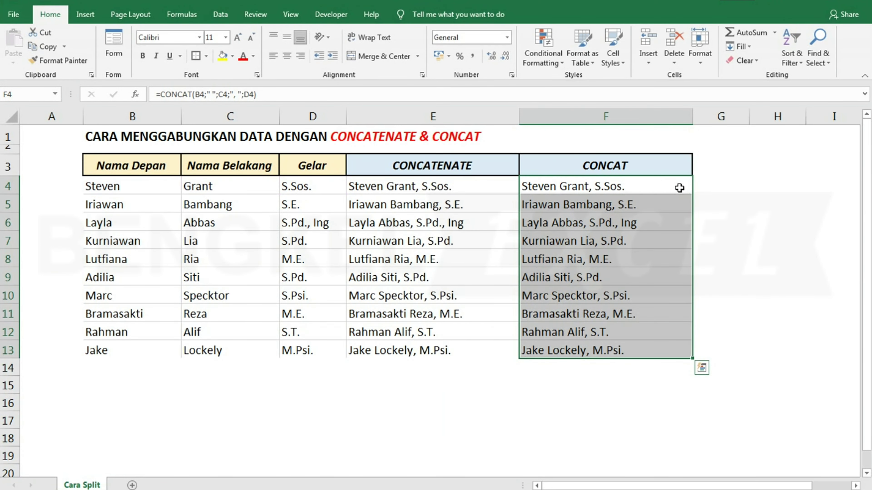
- Check the CONCAT results in F6 through F13, then narrow column E to fit
click(669, 236)
click(635, 296)
click(630, 331)
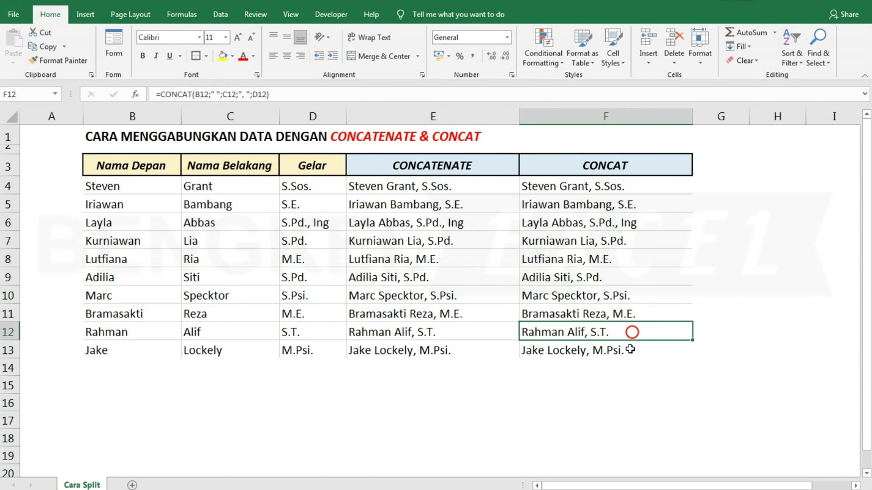
click(628, 351)
click(618, 297)
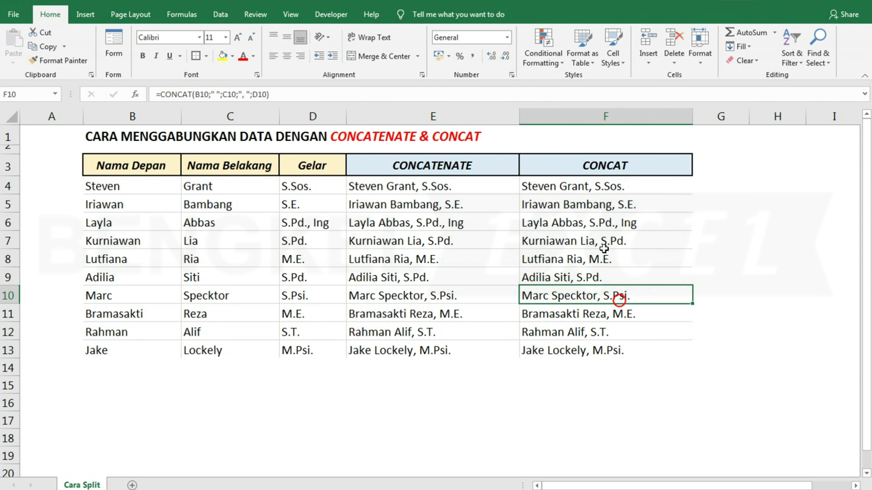
click(570, 223)
click(564, 250)
drag(519, 116, 487, 116)
- Narrow column F, format G3 like the other headers, widen column G and label it 'TextJoin'
click(652, 167)
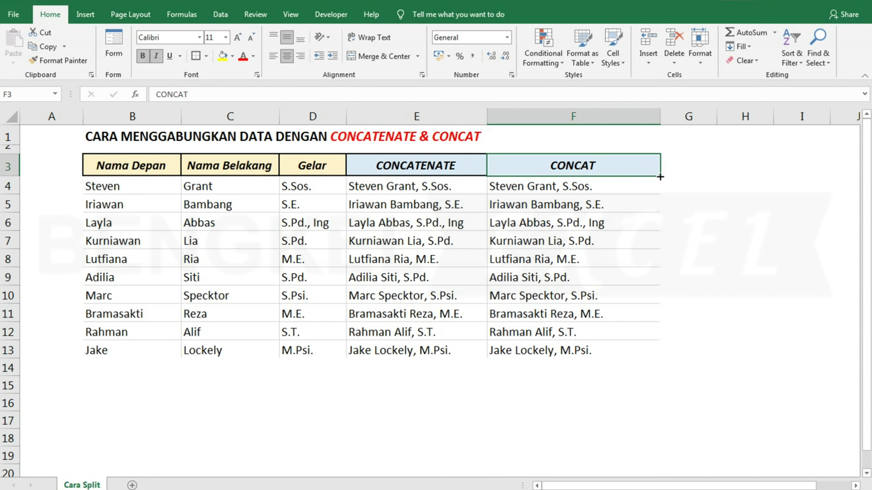
drag(660, 116, 619, 117)
drag(619, 175, 652, 166)
drag(677, 116, 757, 116)
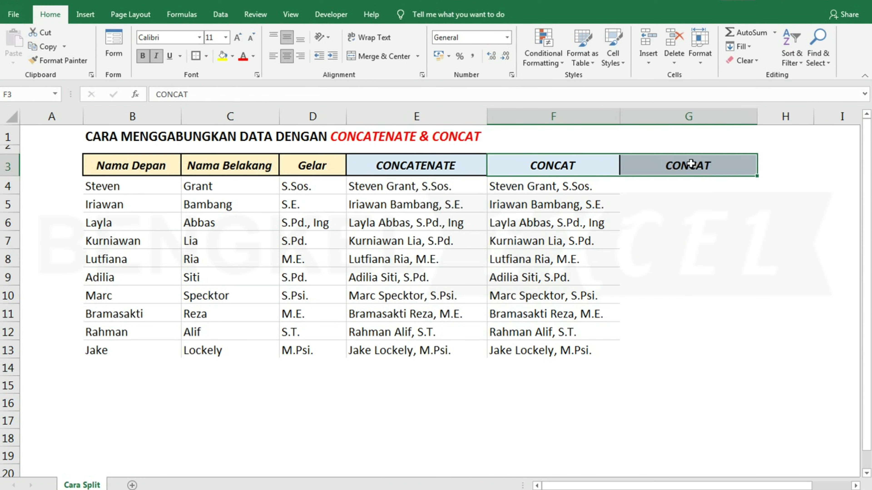
text(TextJoin)
key(Return)
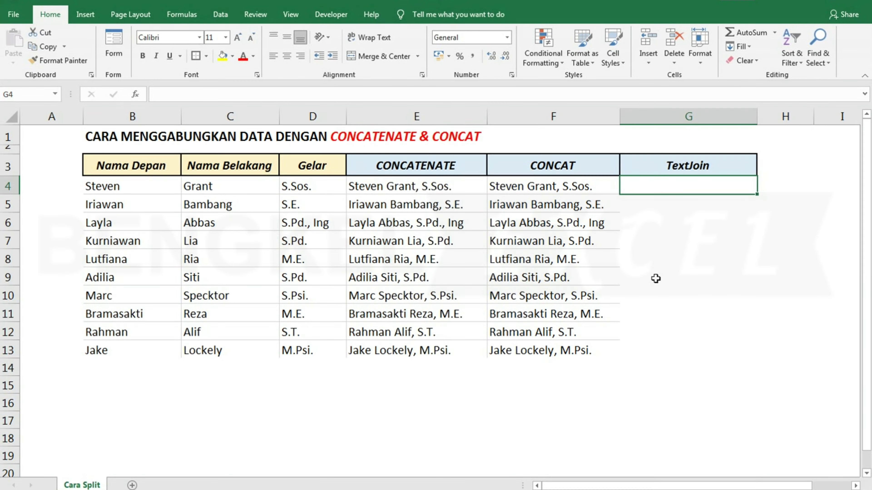
- Enter =TEXTJOIN(" ";TRUE;B4:D4) in G4
text(=te)
key(Down)
key(Down)
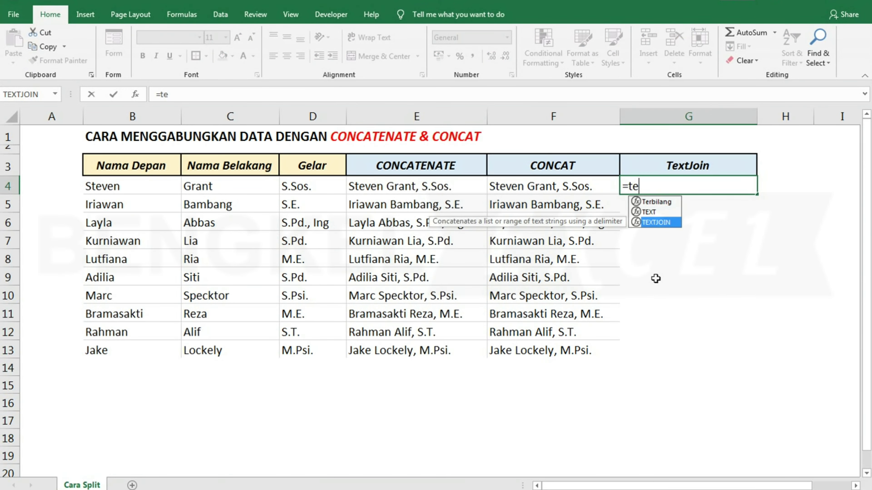
key(Tab)
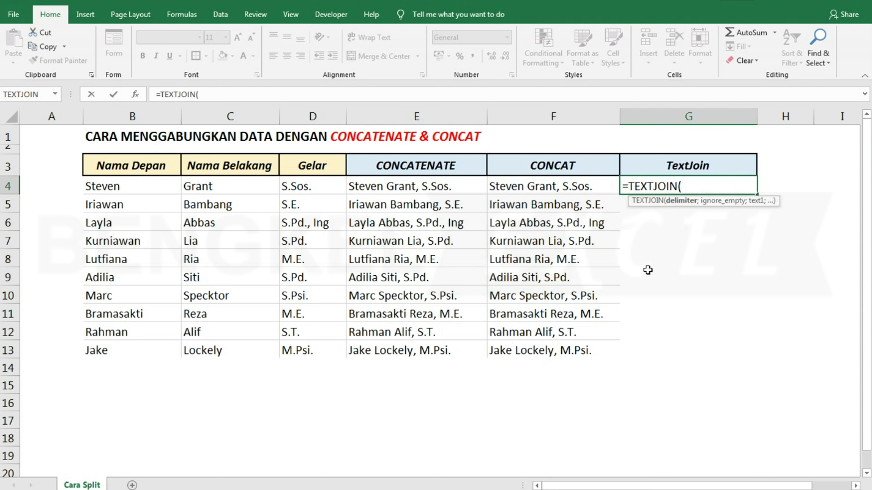
text(" ")
text(;)
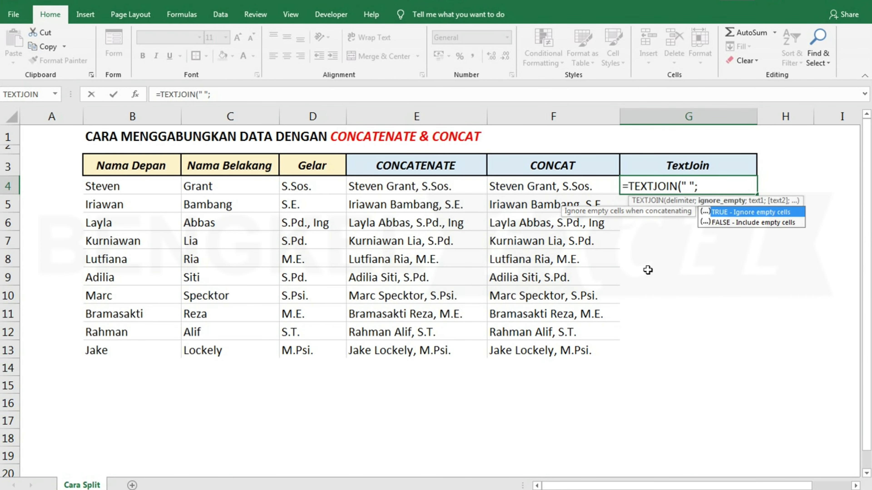
key(Tab)
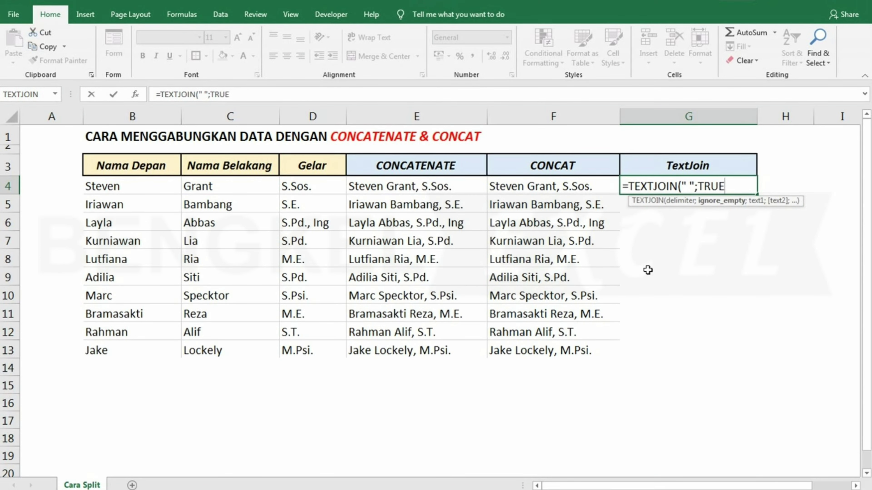
text(;)
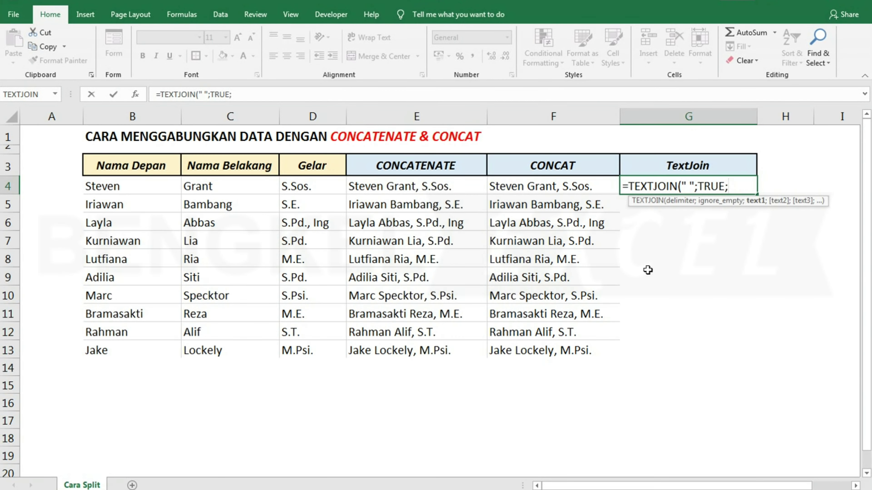
click(90, 187)
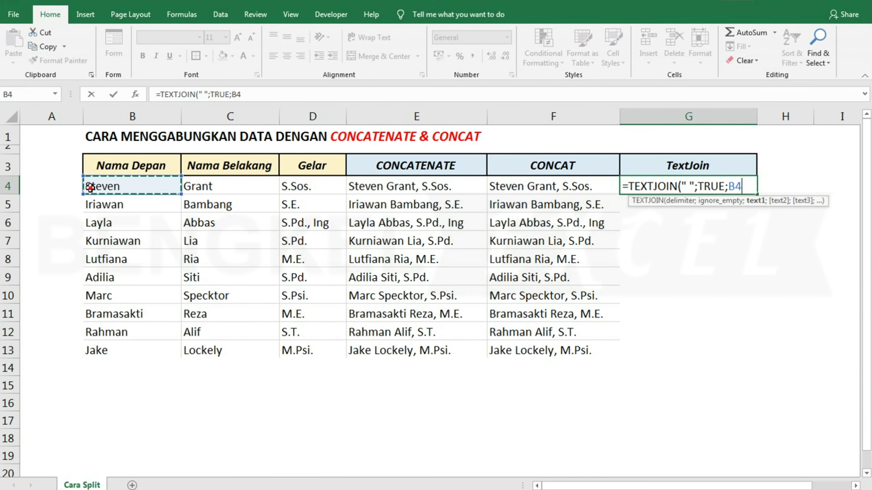
drag(91, 187, 320, 188)
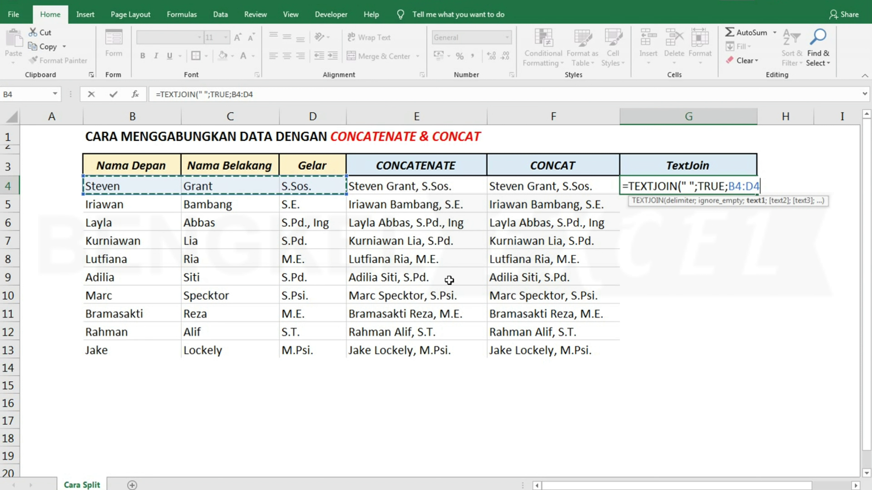
text())
key(Return)
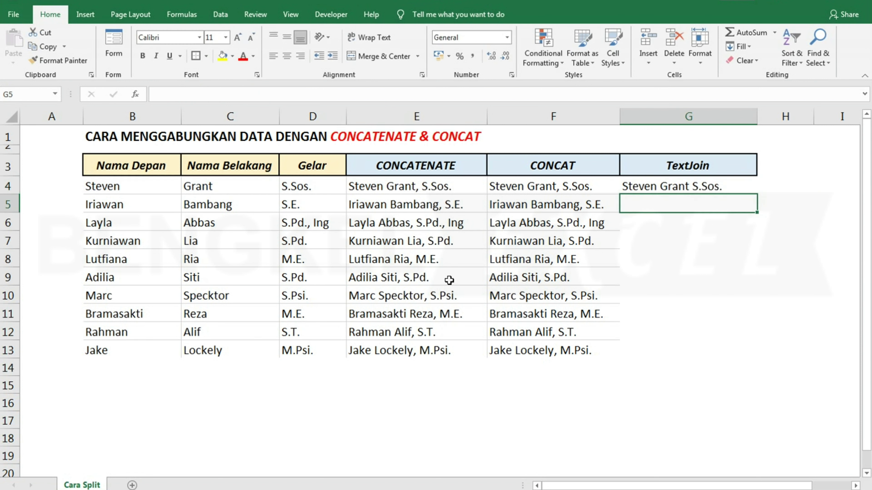
- Copy the TEXTJOIN formula down to G13 and check the results in G5 through G13
click(729, 188)
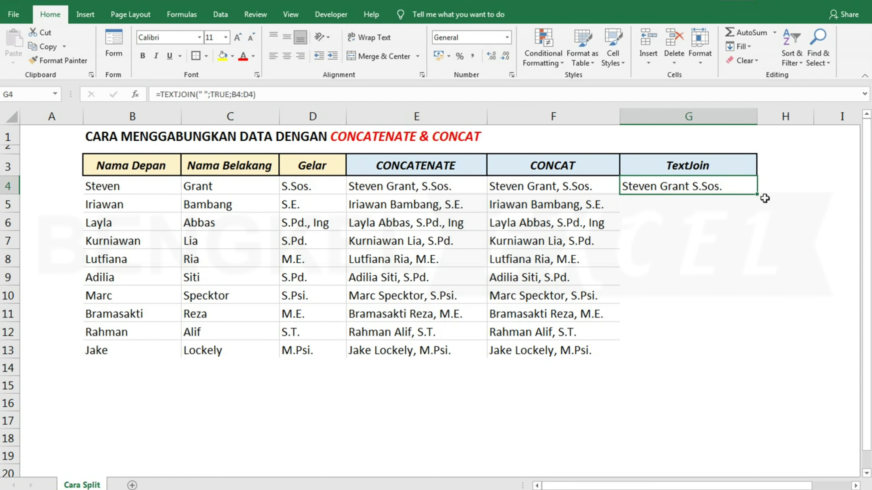
double_click(757, 195)
click(697, 328)
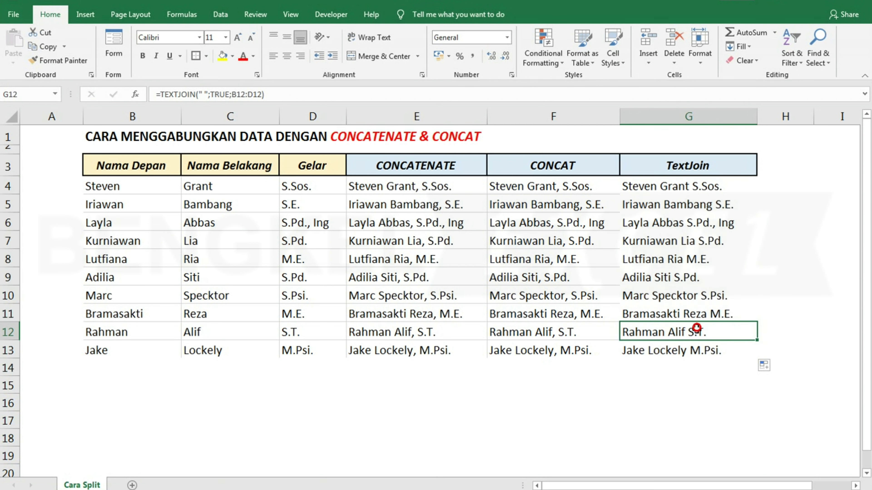
click(678, 367)
click(678, 347)
click(676, 295)
click(675, 239)
click(672, 200)
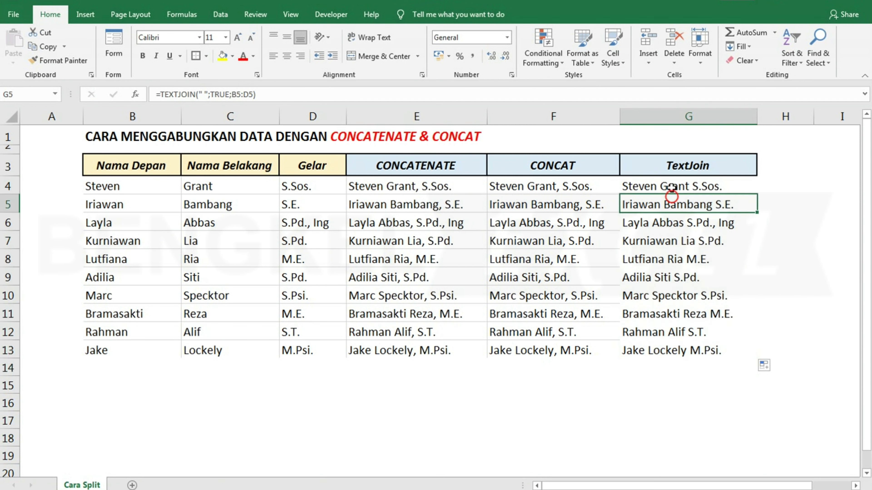
click(672, 182)
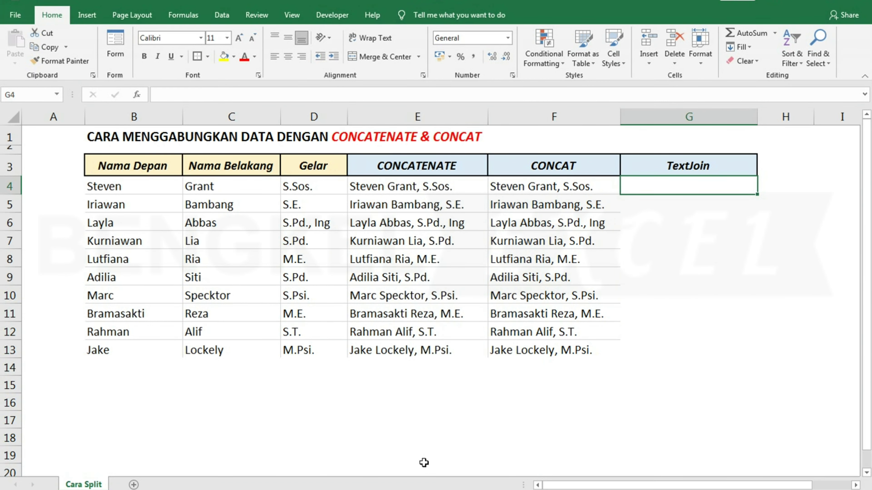
- Enter =TEXTJOIN({" ";", "};TRUE;B4:D4) in G4 to join first name, last name and title
text(=t)
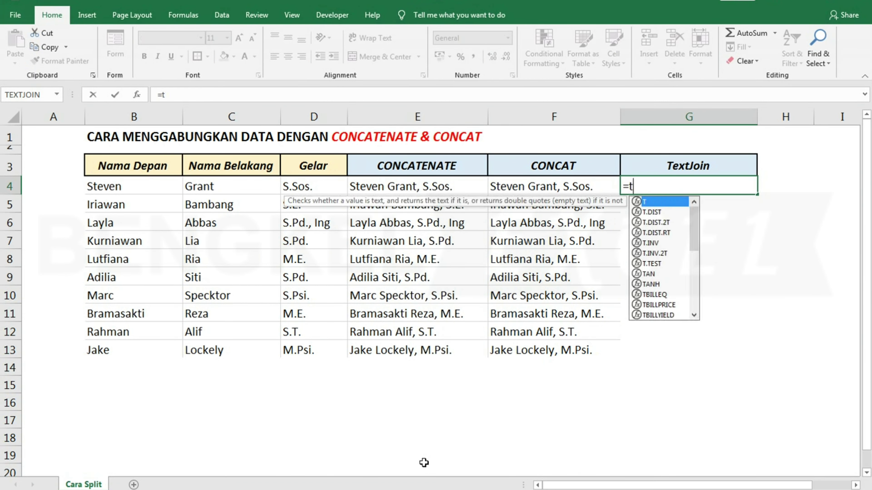
text(e)
key(Down)
key(Tab)
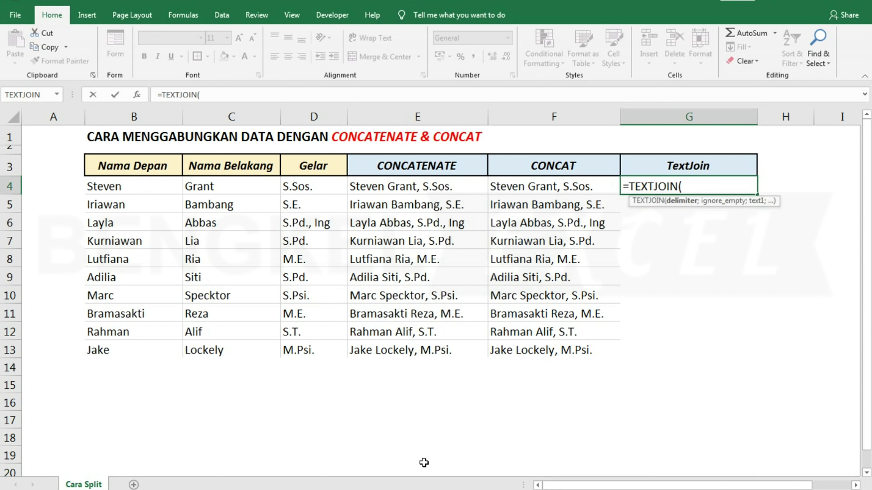
text({)
text(" ")
text(;)
text(")
text(, ")
text(})
text(;t)
key(Tab)
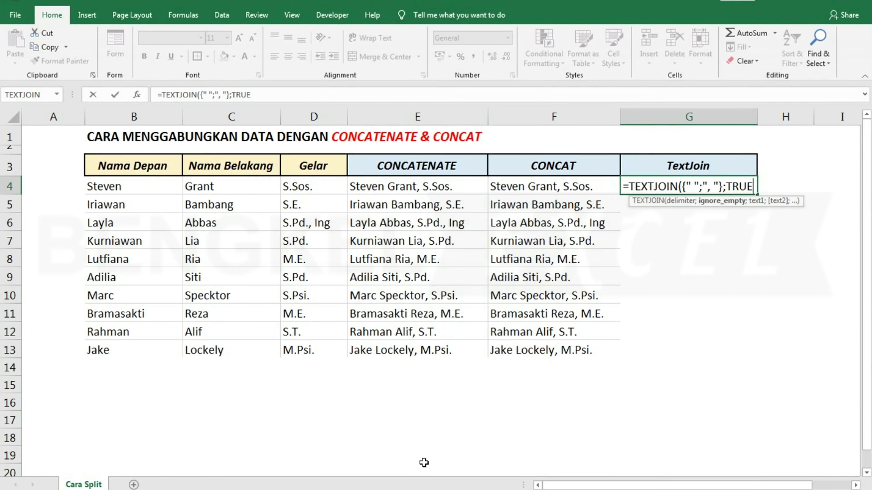
text(;)
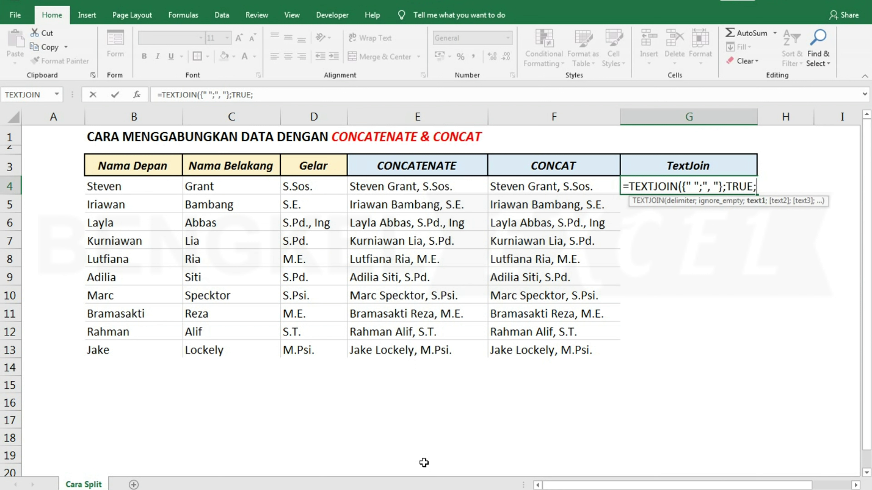
drag(104, 187, 297, 187)
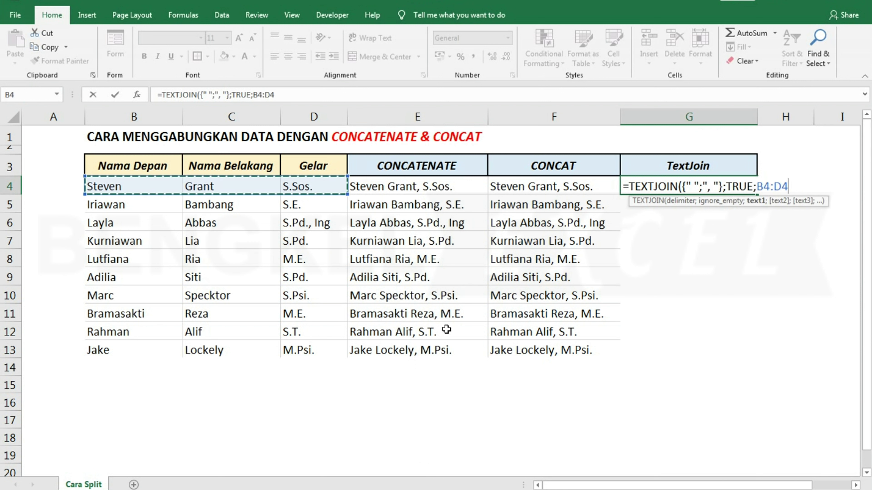
text())
key(Return)
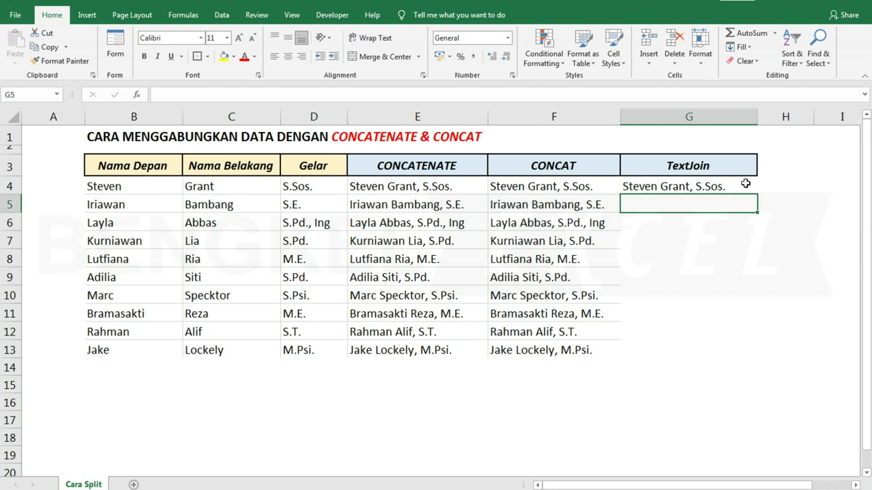
- Fill the G4 formula down to G13 and compare against the CONCAT and CONCATENATE results
click(703, 192)
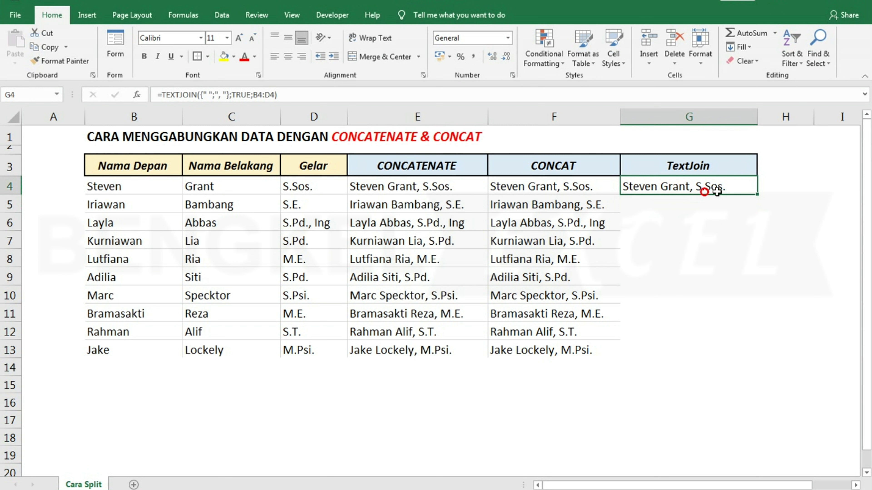
double_click(757, 195)
click(649, 386)
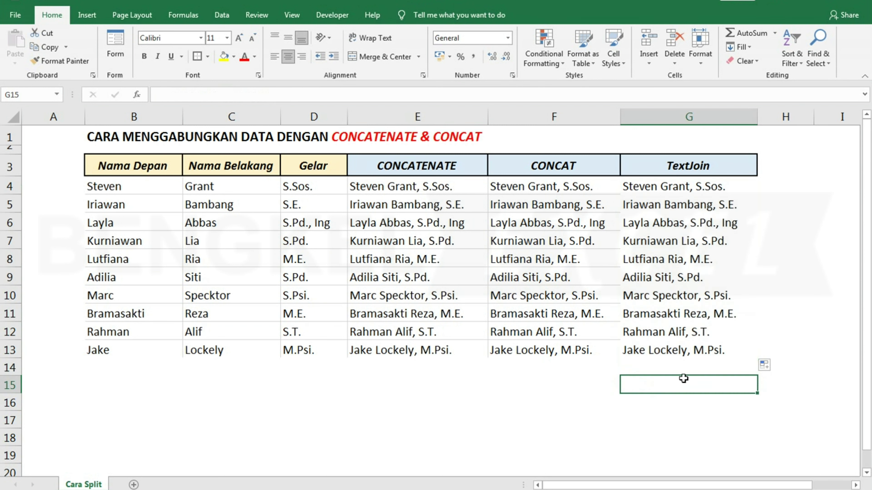
click(491, 290)
click(405, 307)
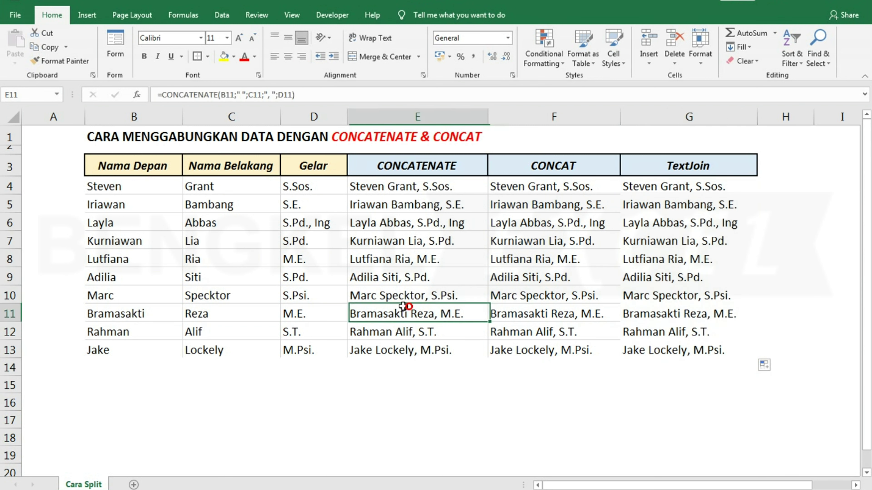
click(303, 307)
- Check the source values, then delete the TextJoin results in G4:G13
click(113, 313)
click(401, 351)
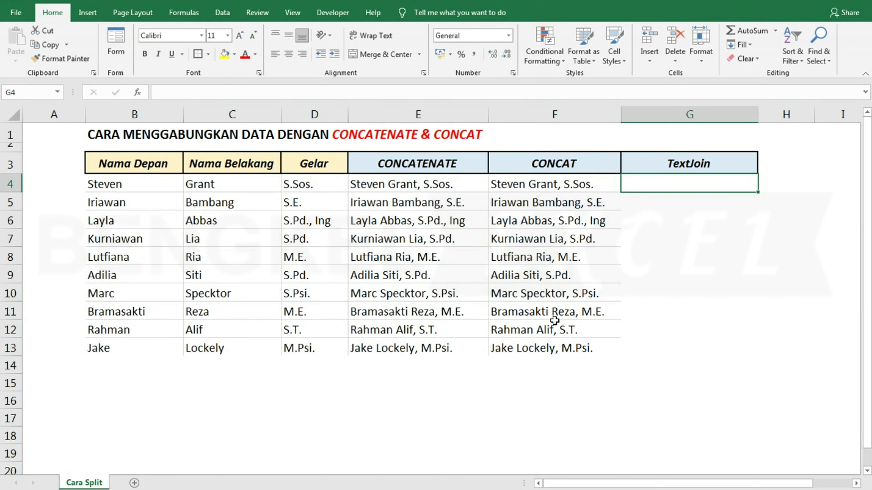
click(676, 189)
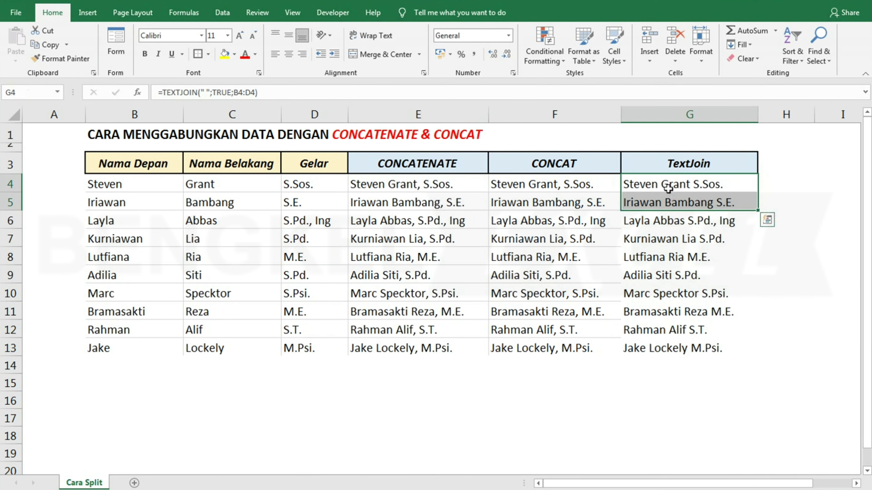
key(ctrl+shift+Down)
key(Delete)
- Start a new TEXTJOIN formula in G4 with an array delimiter and TRUE argument
text(=te)
key(Tab)
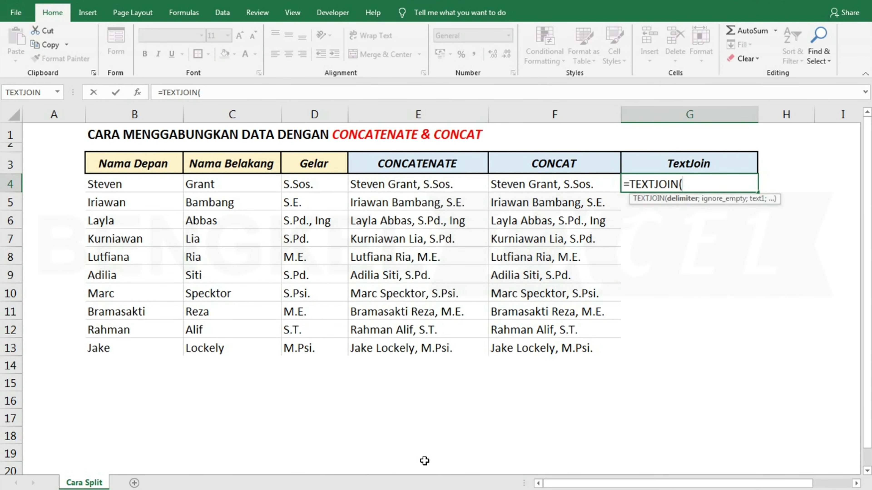
text({)
text(")
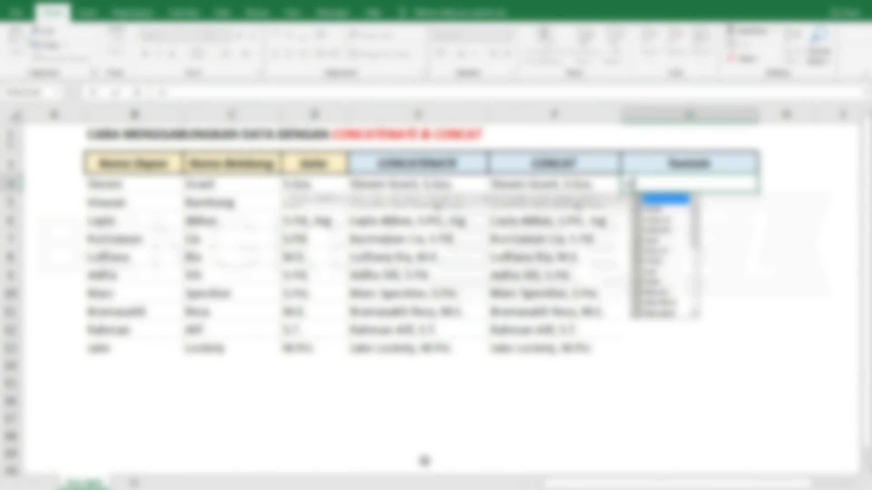
text("},TRUE,)
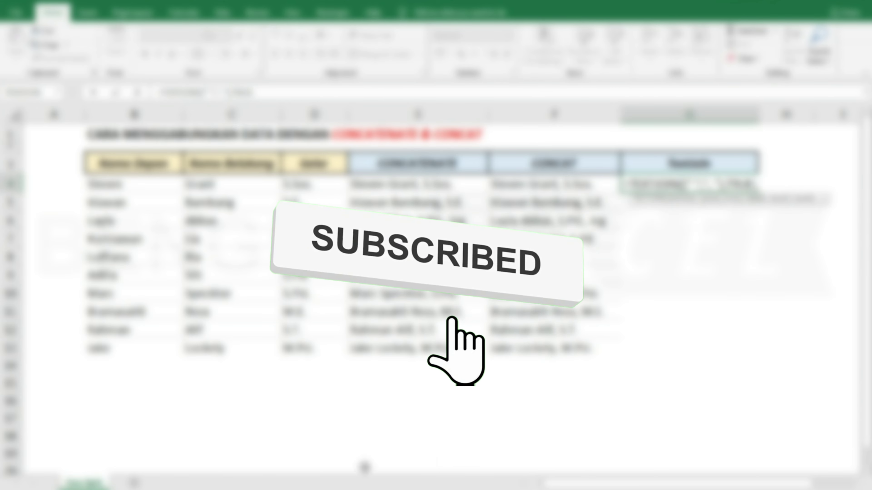
drag(130, 184, 309, 184)
key(Return)
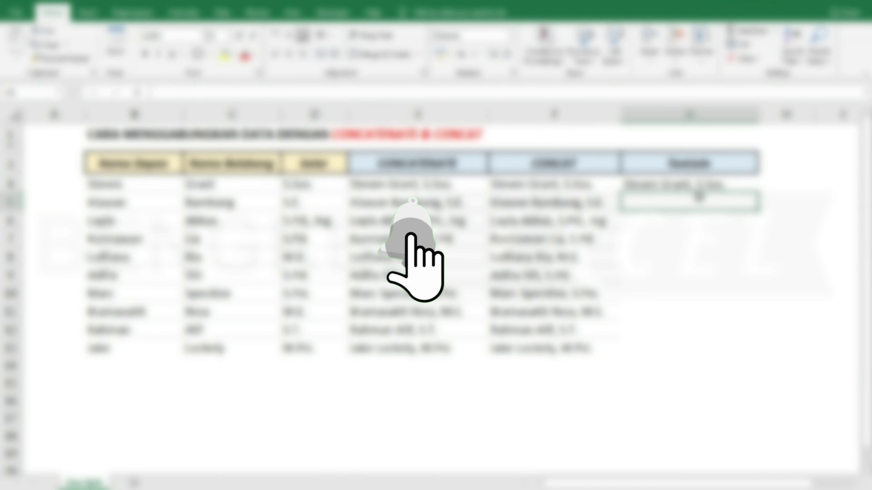